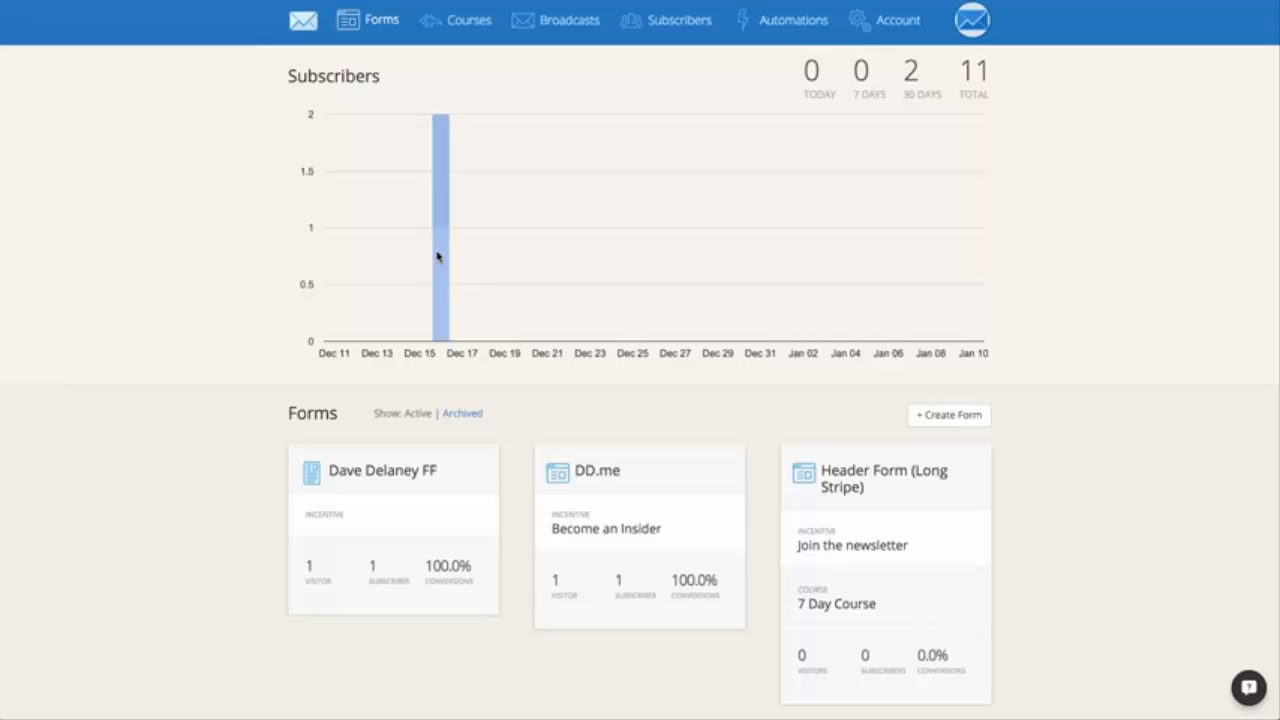
Create a new embeddable form using the style with an image, description text and name and email fields.
{"action": "mouse_move", "coordinate": [444, 254]}
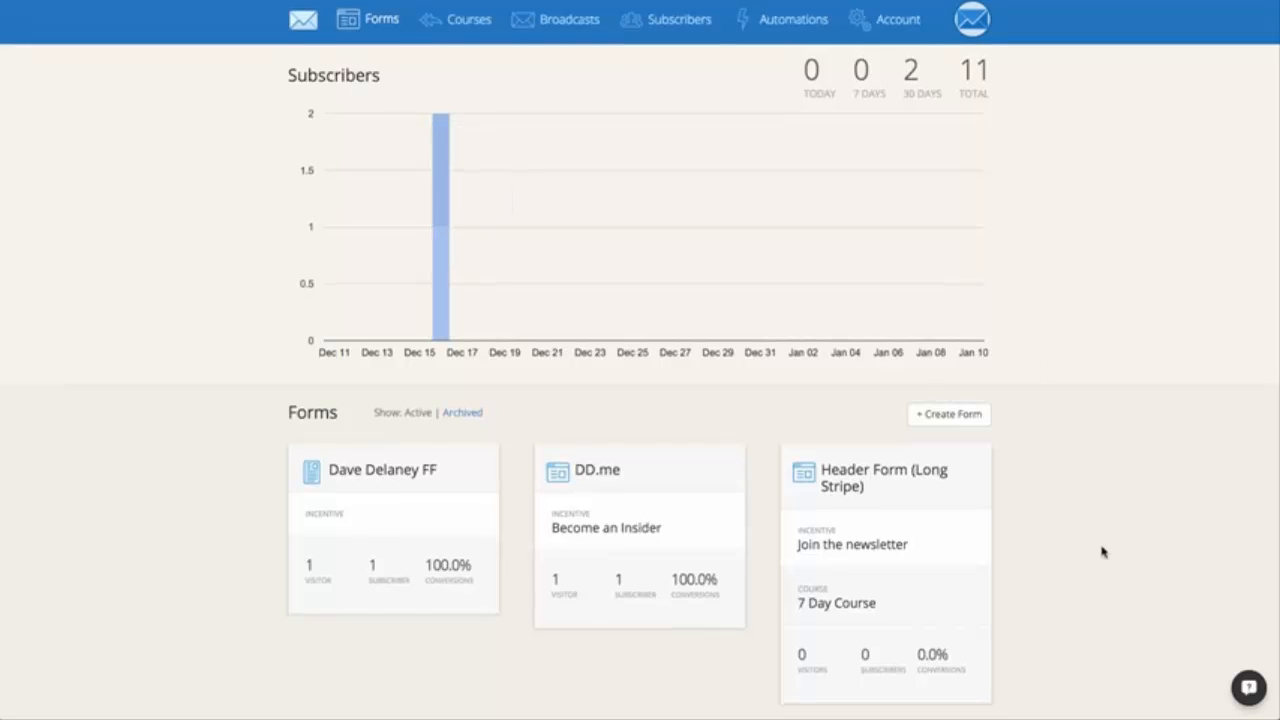
{"action": "scroll", "coordinate": [1103, 551], "scroll_direction": "down", "scroll_amount": 3}
{"action": "scroll", "coordinate": [1103, 551], "scroll_direction": "up", "scroll_amount": 2}
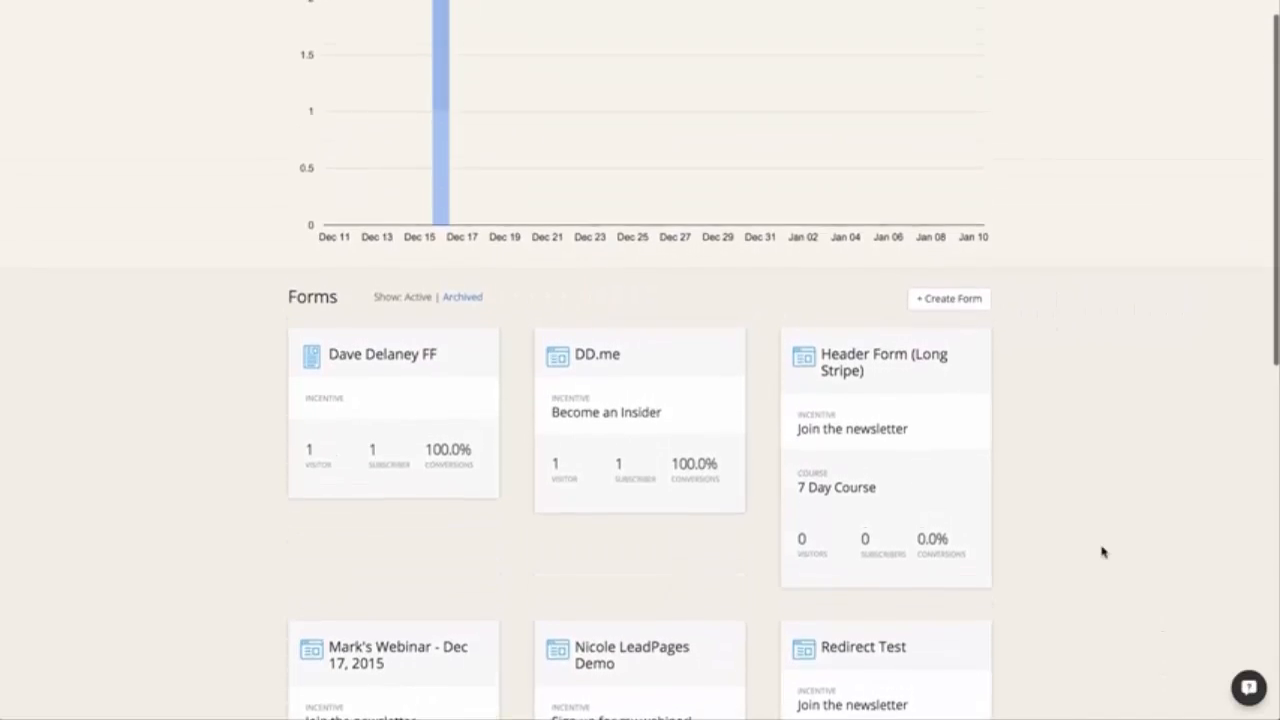
{"action": "scroll", "coordinate": [1103, 551], "scroll_direction": "up", "scroll_amount": 2}
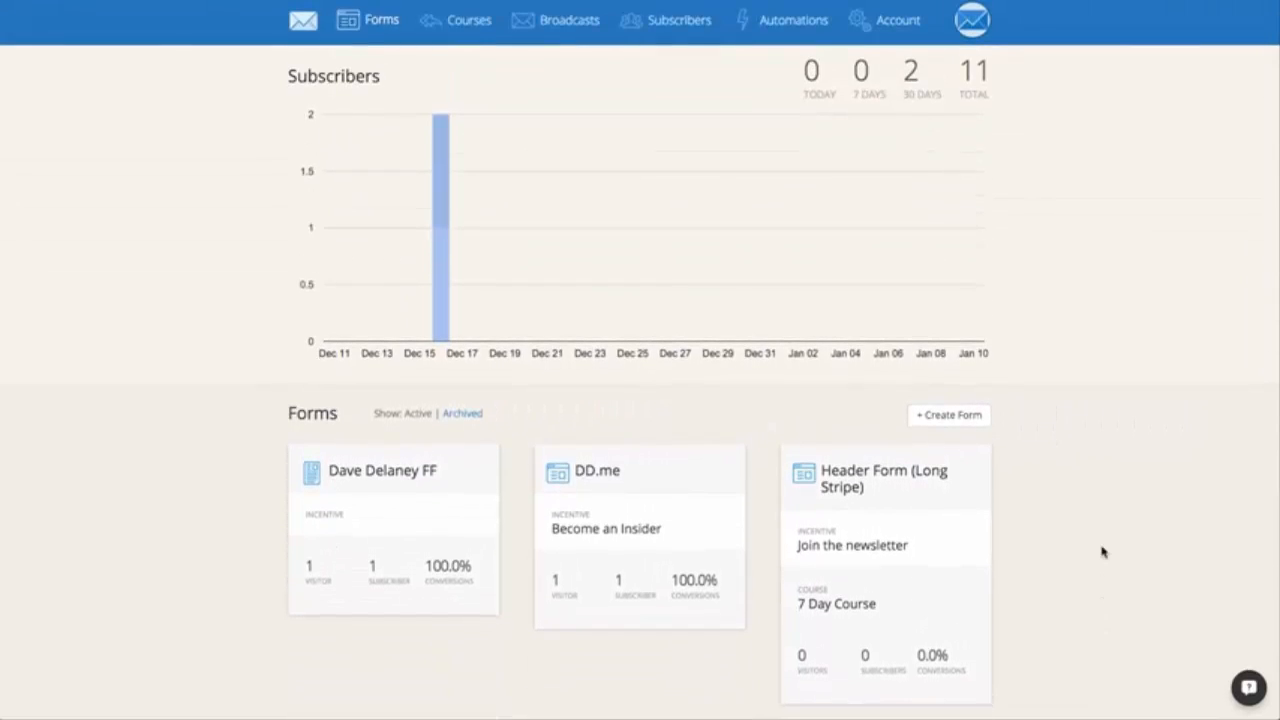
{"action": "left_click", "coordinate": [934, 433]}
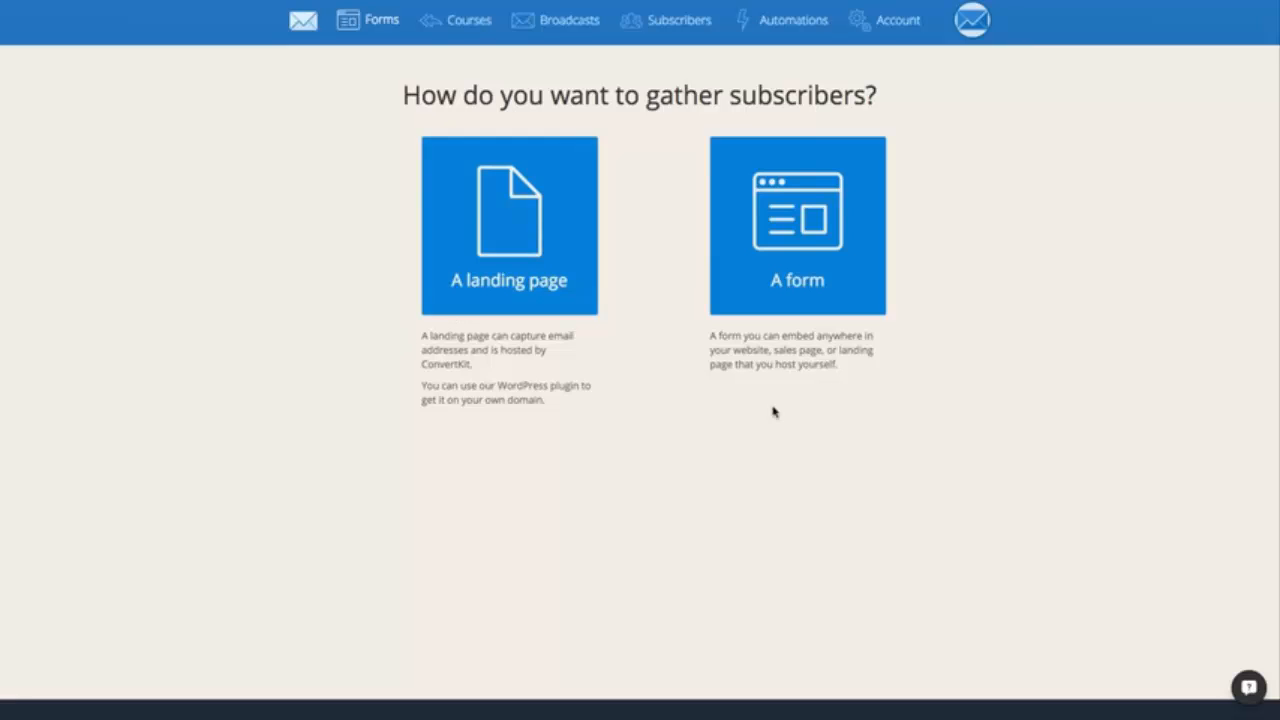
{"action": "left_click", "coordinate": [765, 273]}
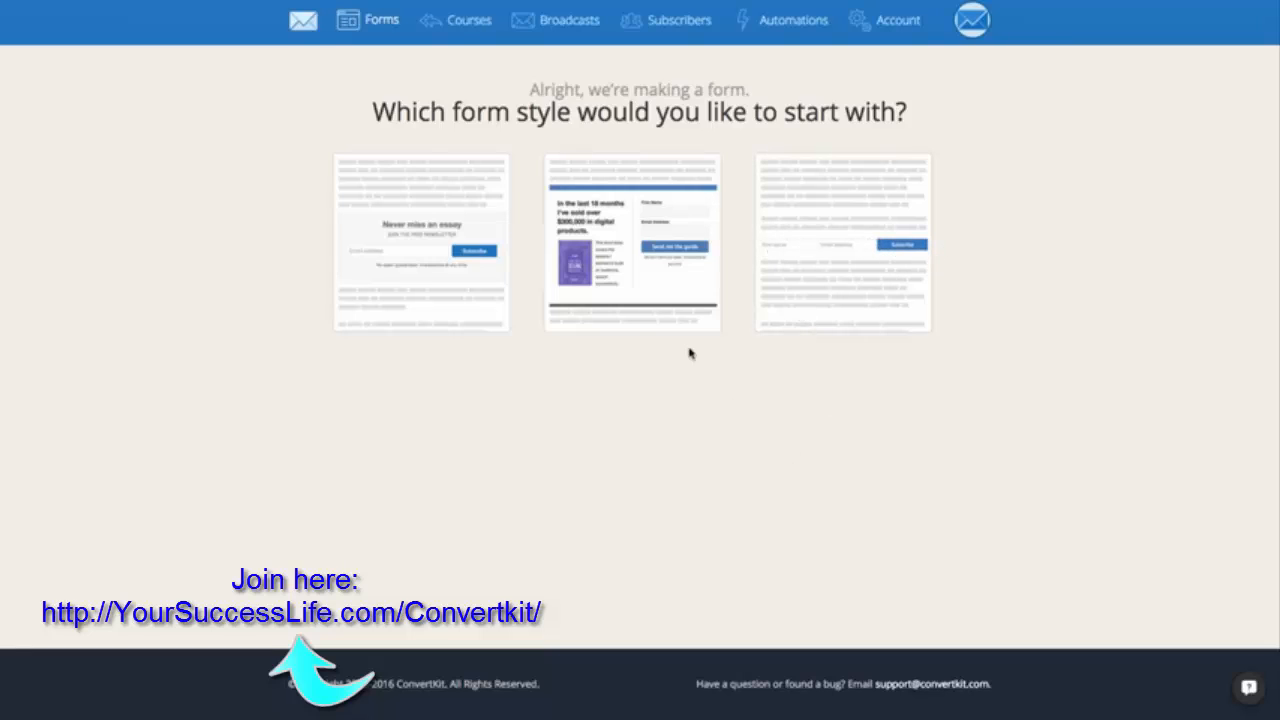
{"action": "left_click", "coordinate": [608, 328]}
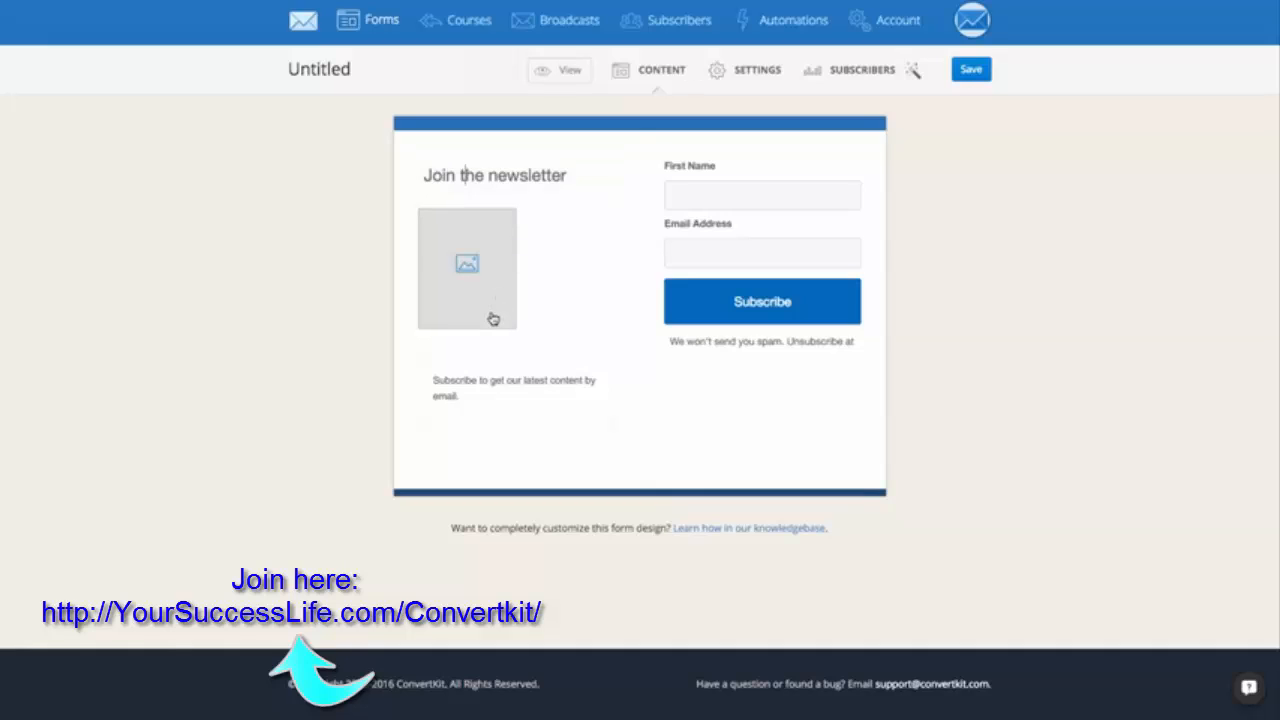
{"action": "left_click", "coordinate": [503, 392]}
{"action": "left_click", "coordinate": [727, 347]}
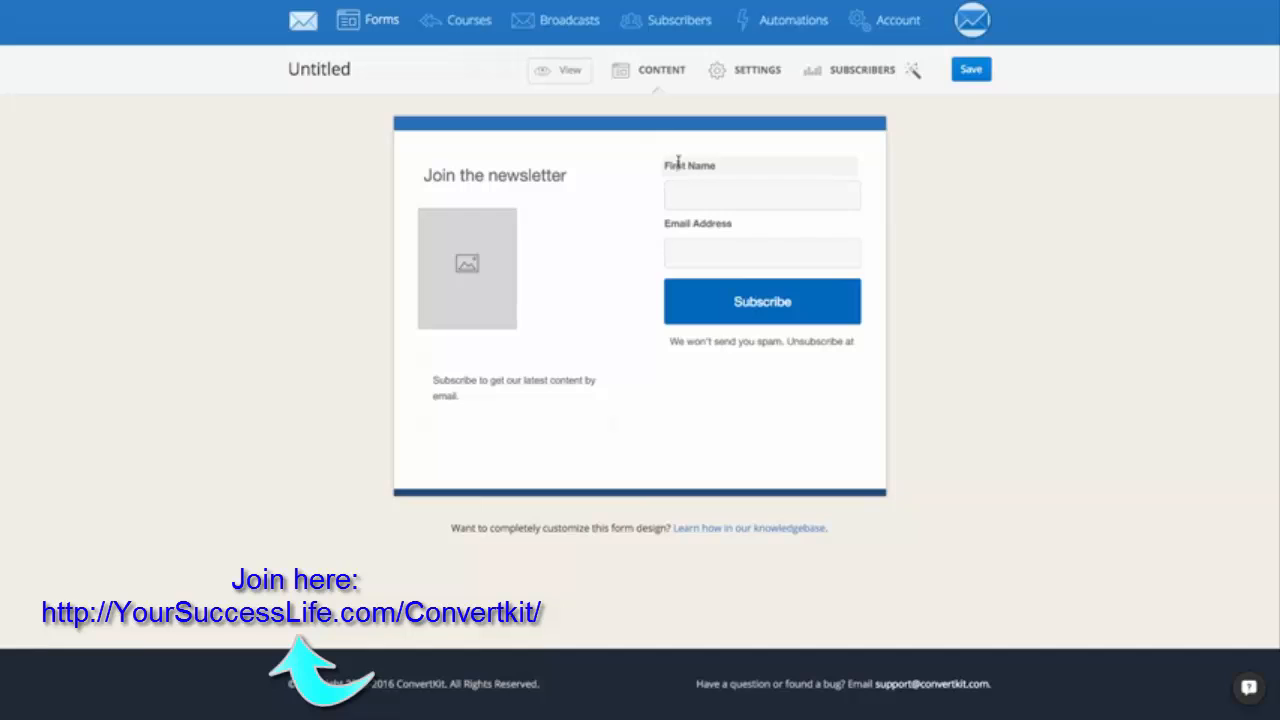
{"action": "left_click", "coordinate": [686, 226]}
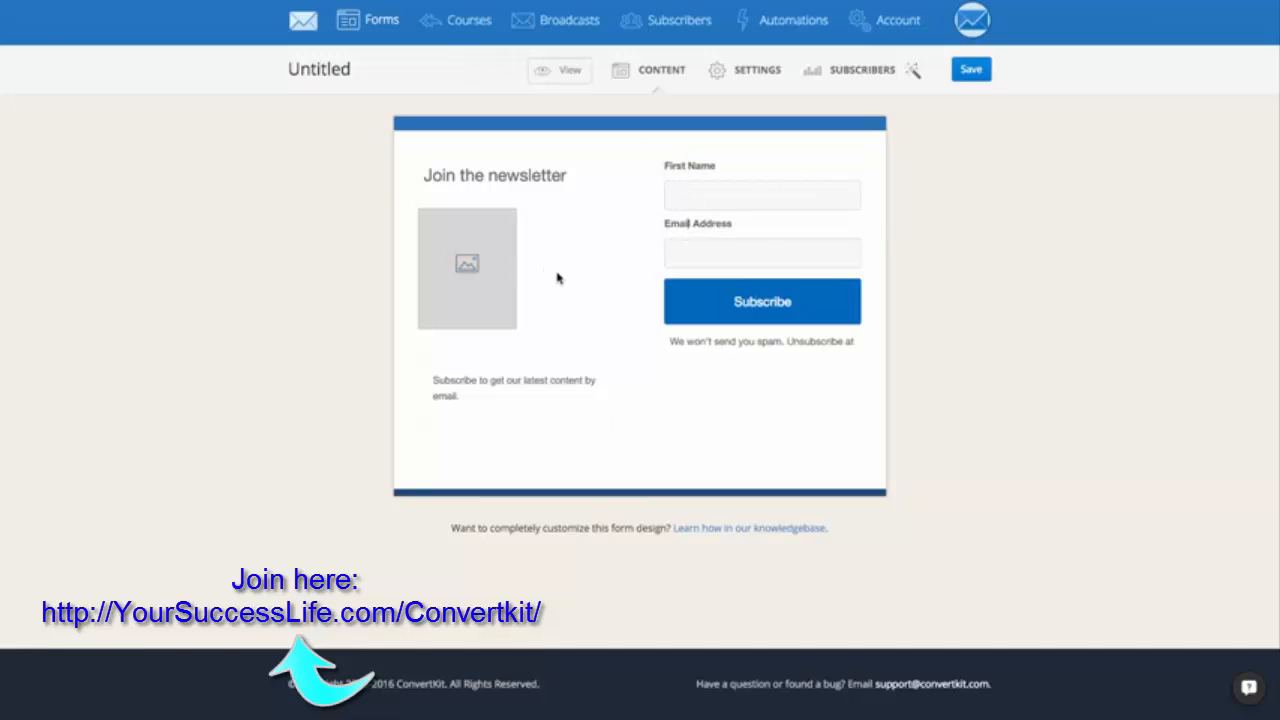
Replace the form's heading with "Download my free ebook!".
{"action": "left_click", "coordinate": [543, 175]}
{"action": "triple_click", "coordinate": [543, 175]}
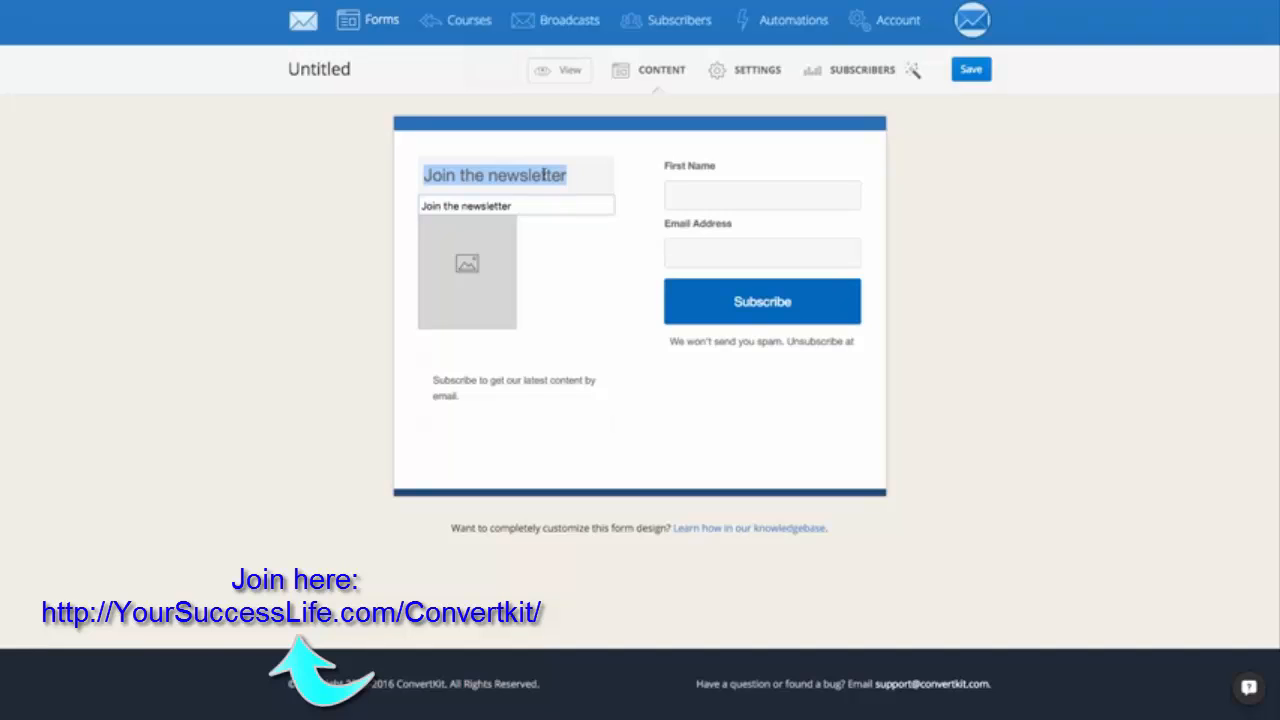
{"action": "type", "text": "Downloa"}
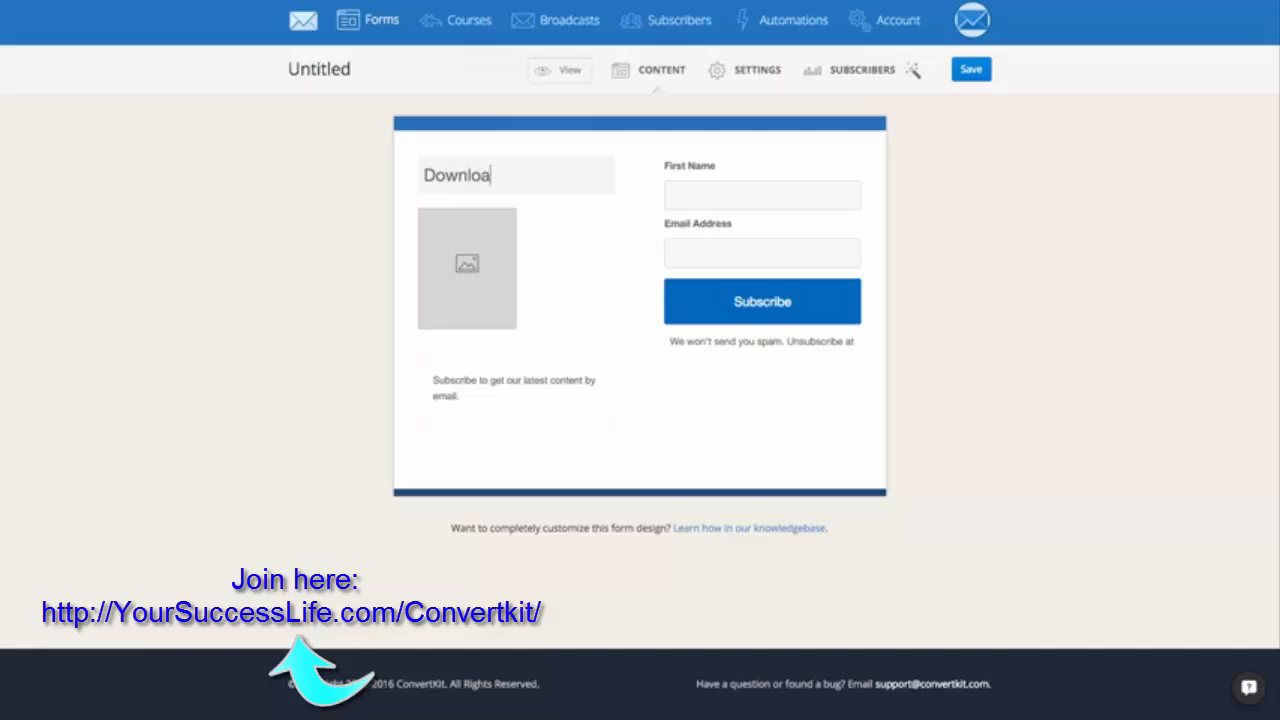
{"action": "type", "text": "d my freee"}
{"action": "key", "text": "BackSpace"}
{"action": "type", "text": "ebook!"}
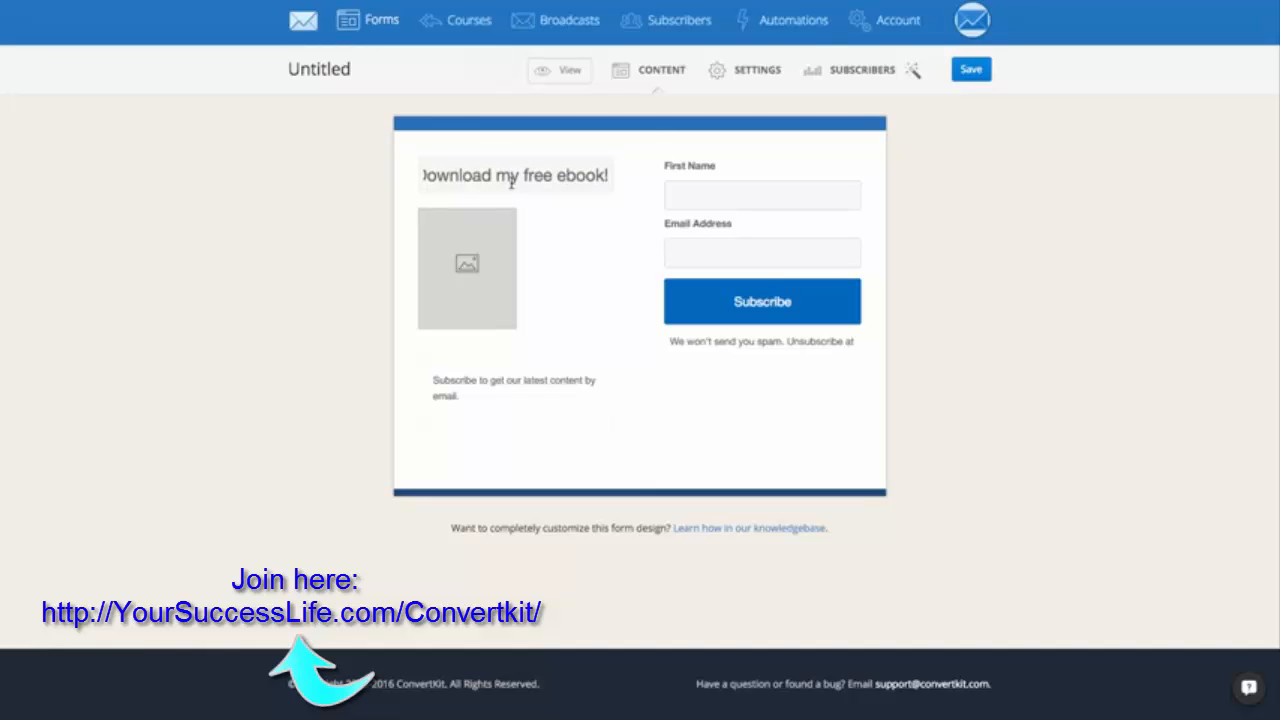
Replace the description below the image placeholder with "In this ebook, you'll learn:" followed by a new line.
{"action": "left_click", "coordinate": [444, 390]}
{"action": "double_click", "coordinate": [437, 383]}
{"action": "left_click", "coordinate": [437, 383]}
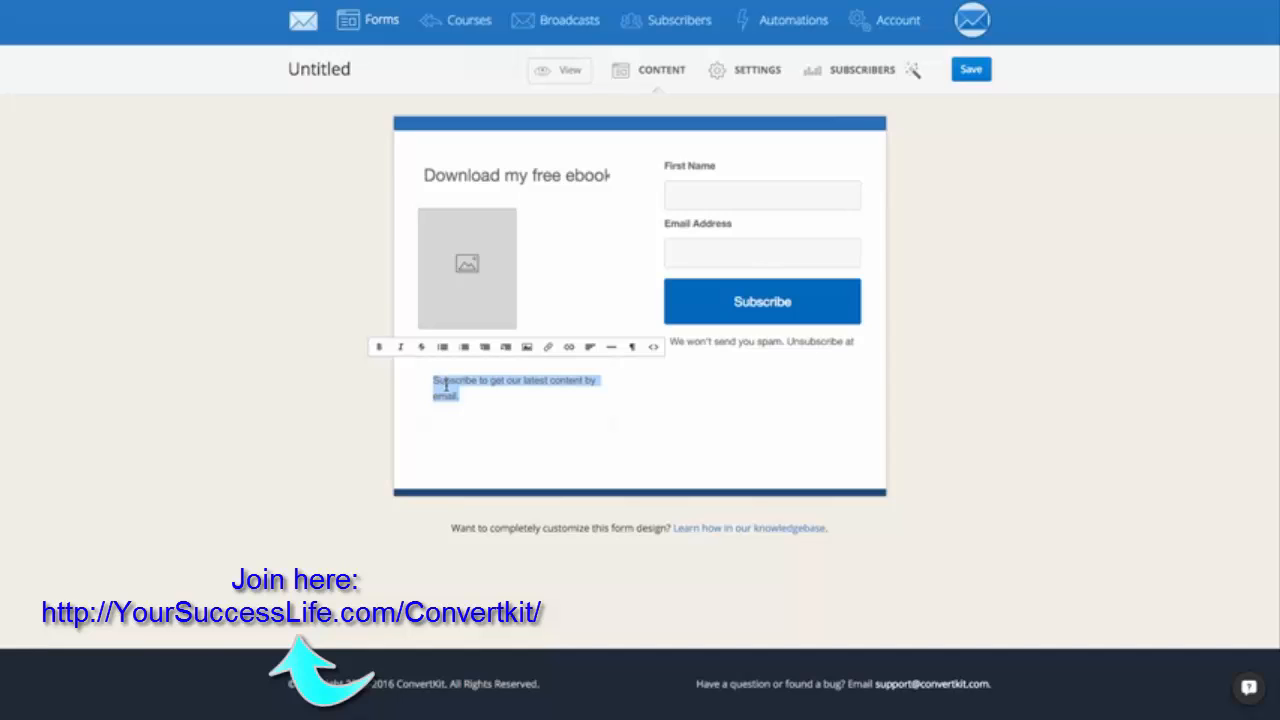
{"action": "type", "text": "In this e"}
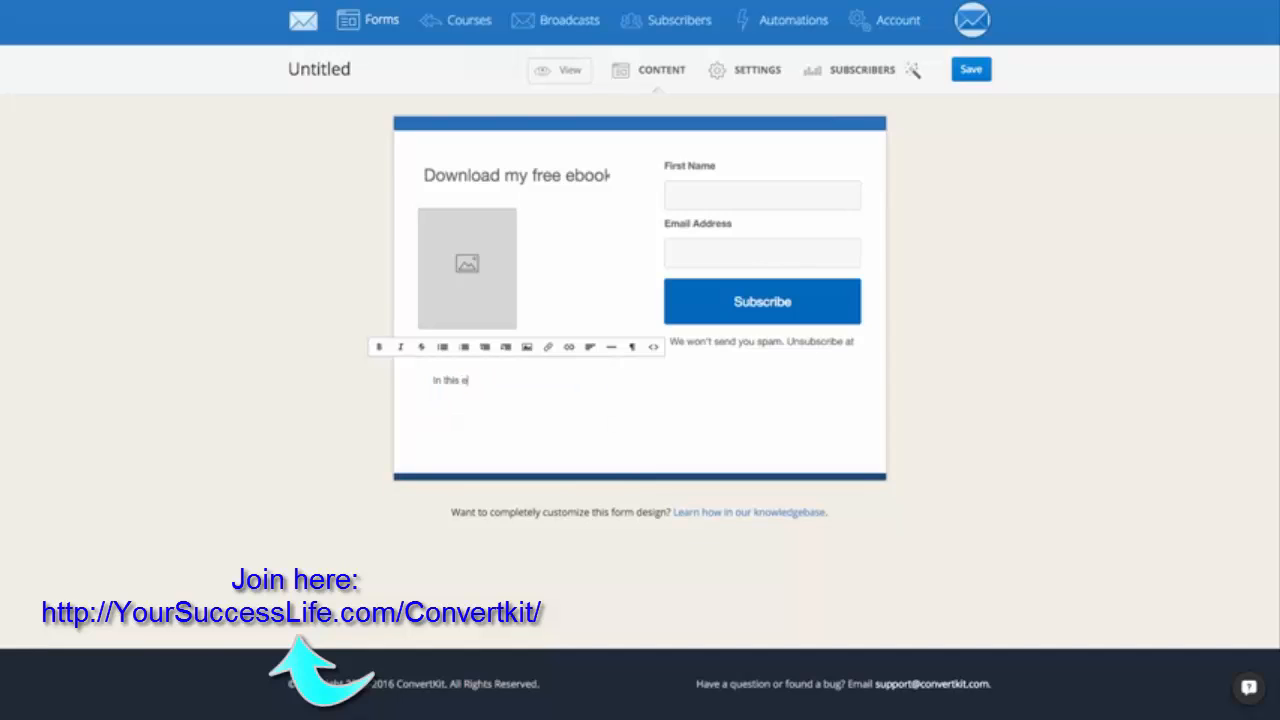
{"action": "type", "text": "book, you'll learn:"}
{"action": "key", "text": "Return"}
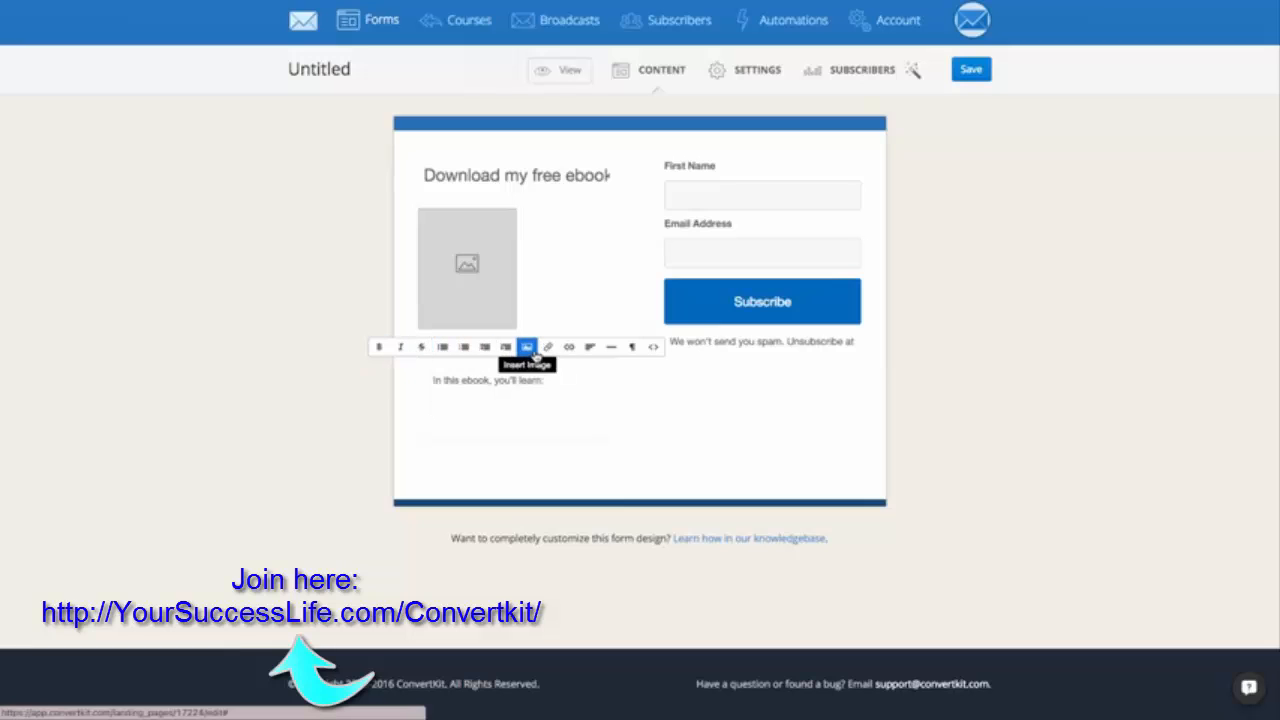
{"action": "left_click", "coordinate": [701, 450]}
Change the form's submit button text to "Send me my ebook!".
{"action": "double_click", "coordinate": [755, 302]}
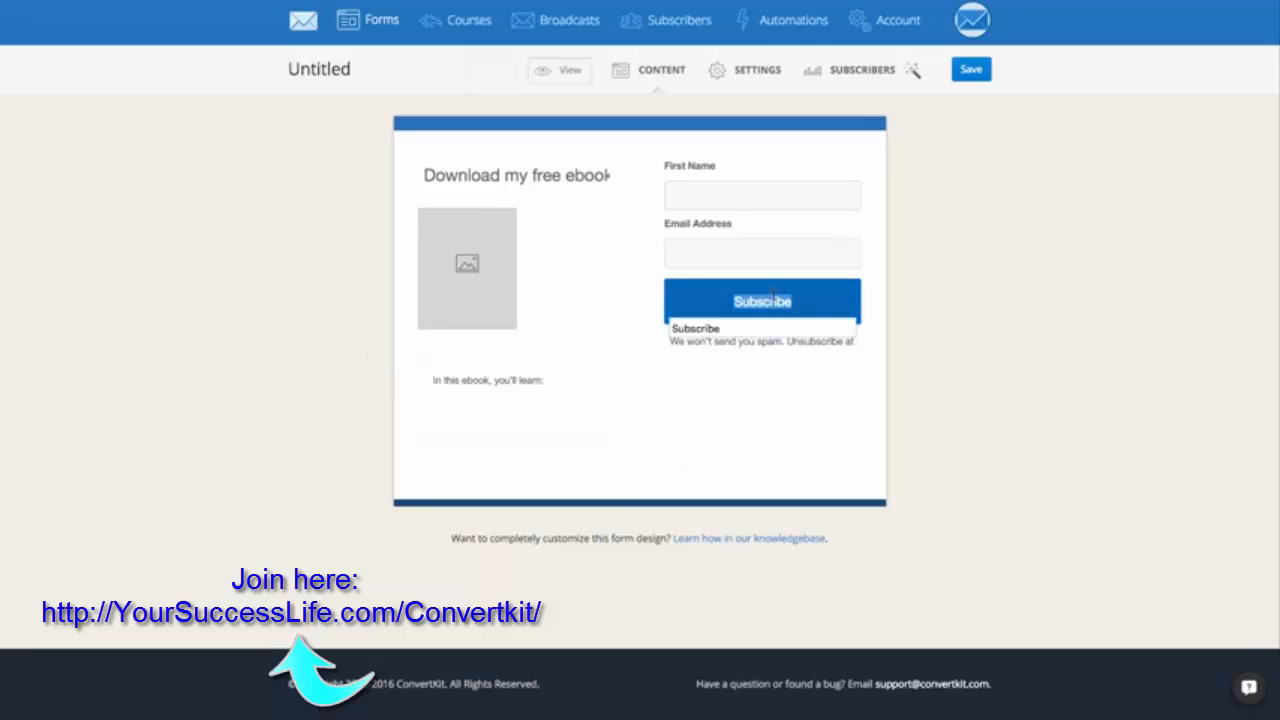
{"action": "double_click", "coordinate": [722, 344]}
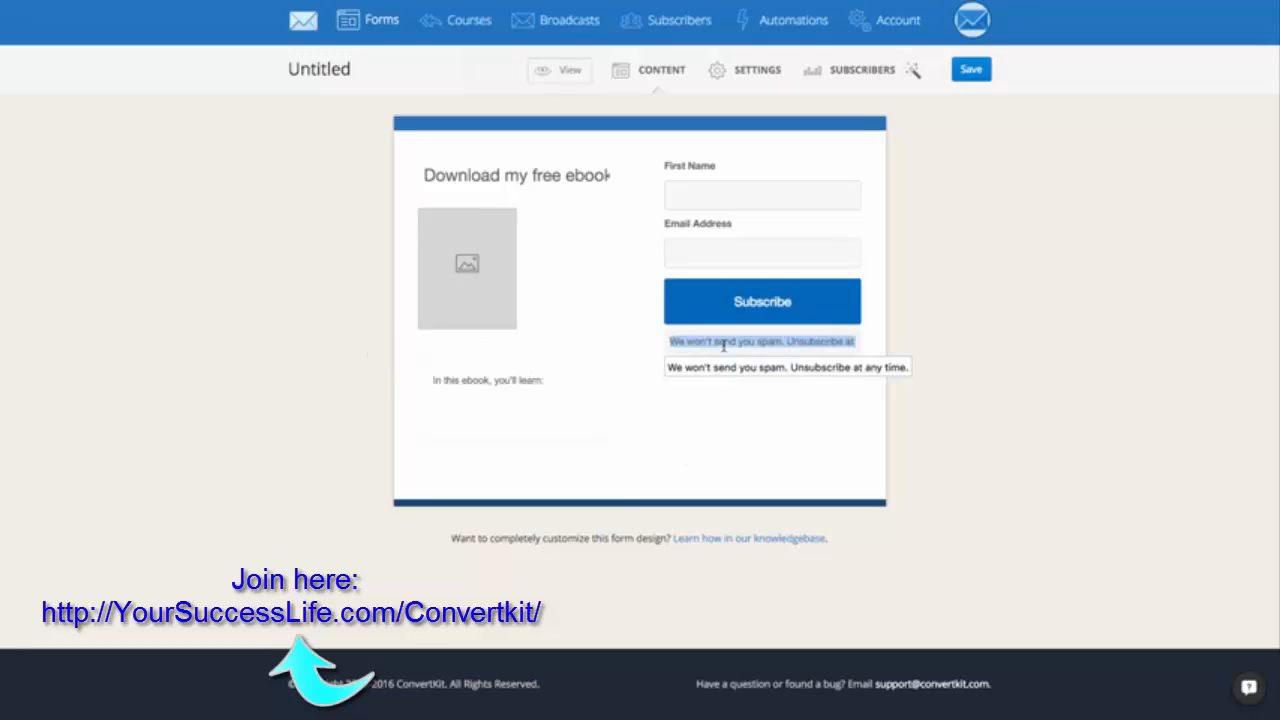
{"action": "double_click", "coordinate": [749, 298]}
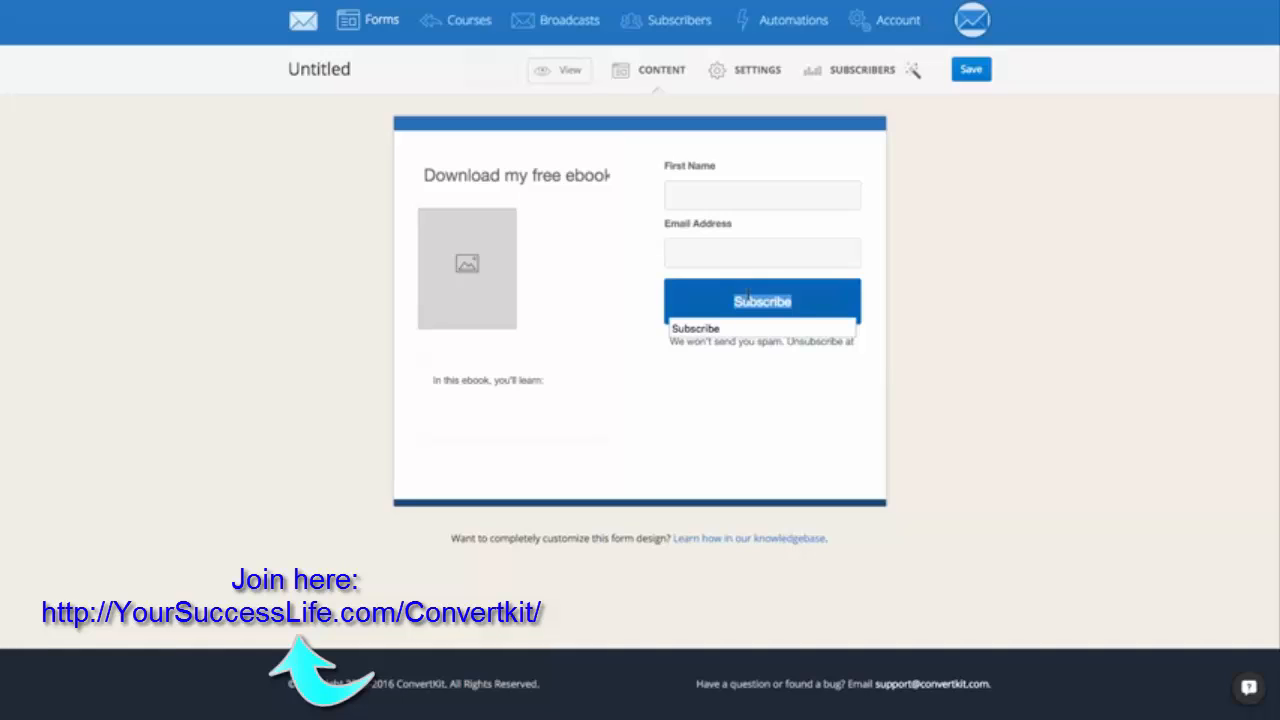
{"action": "type", "text": "Send me"}
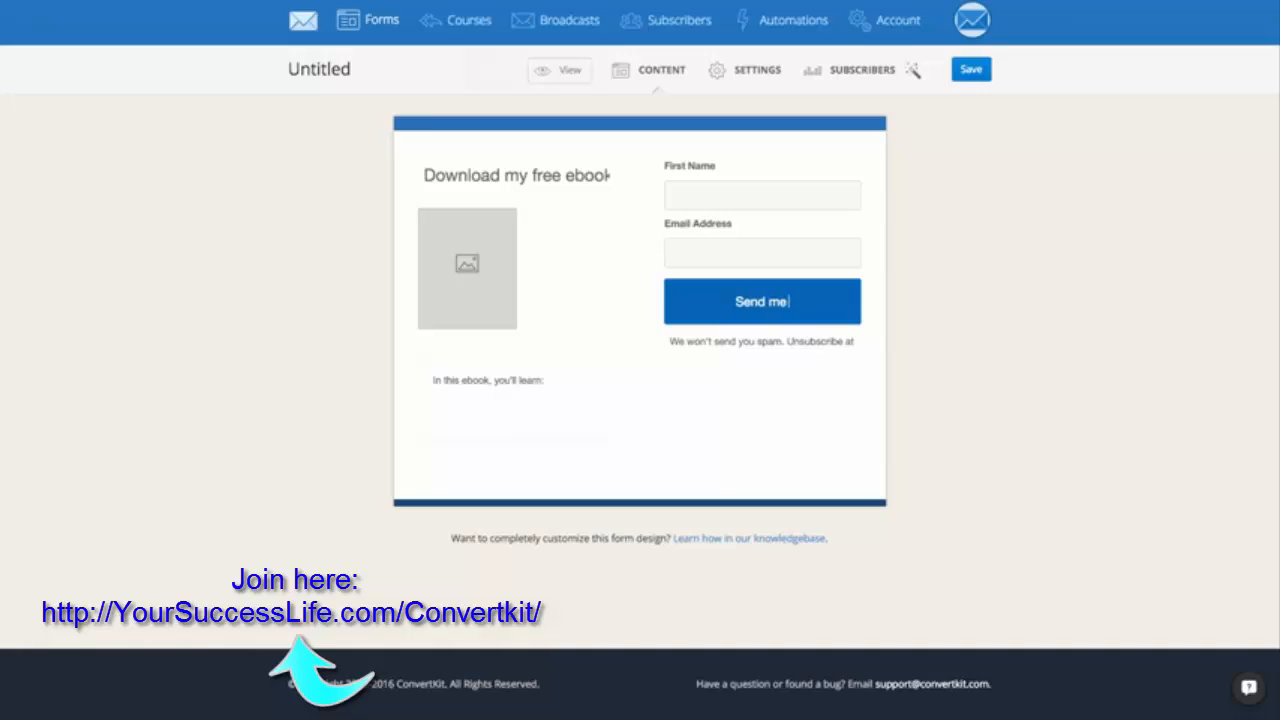
{"action": "type", "text": " my ebook!"}
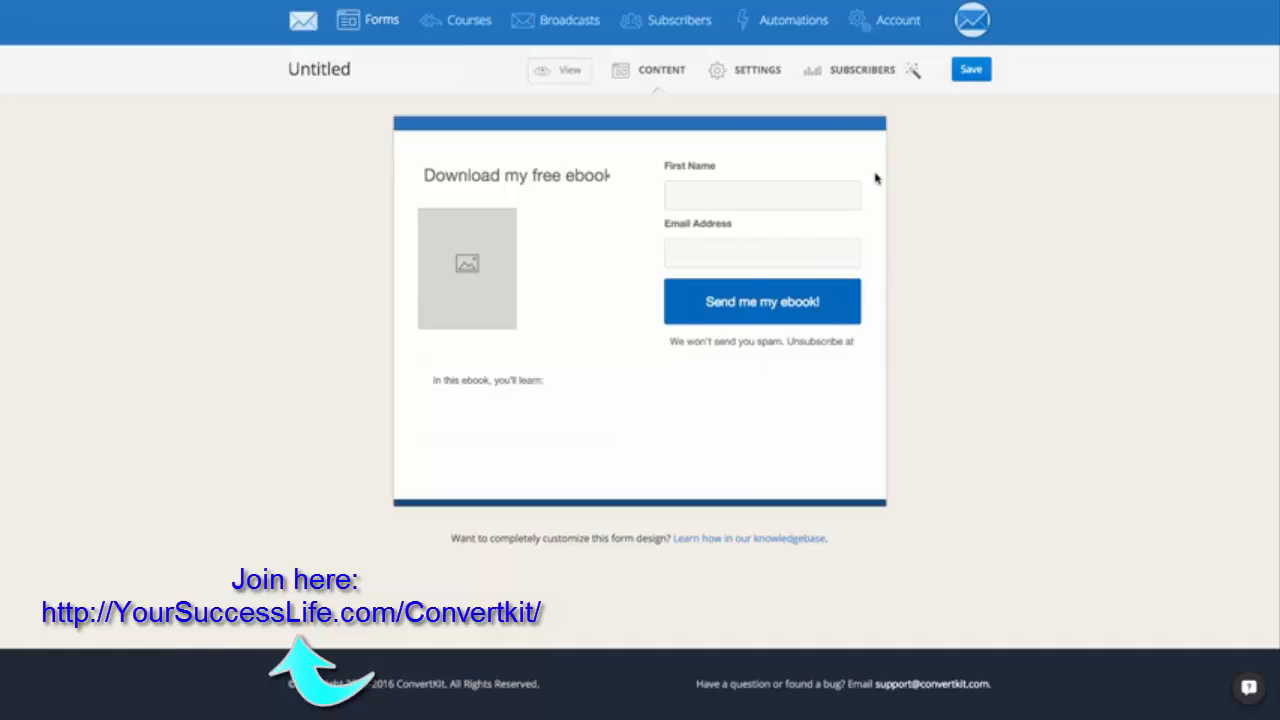
Review the form's colour style options, including the text colour picker, without changing any colour.
{"action": "left_click", "coordinate": [911, 74]}
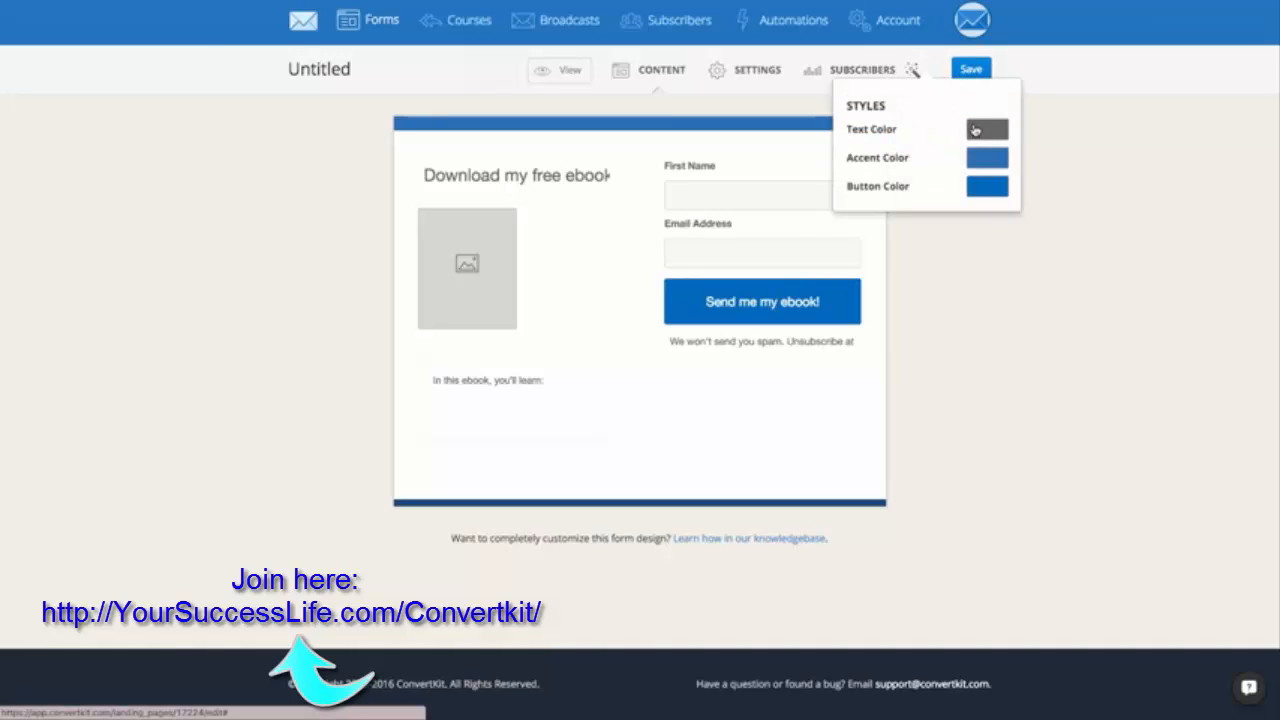
{"action": "left_click", "coordinate": [975, 129]}
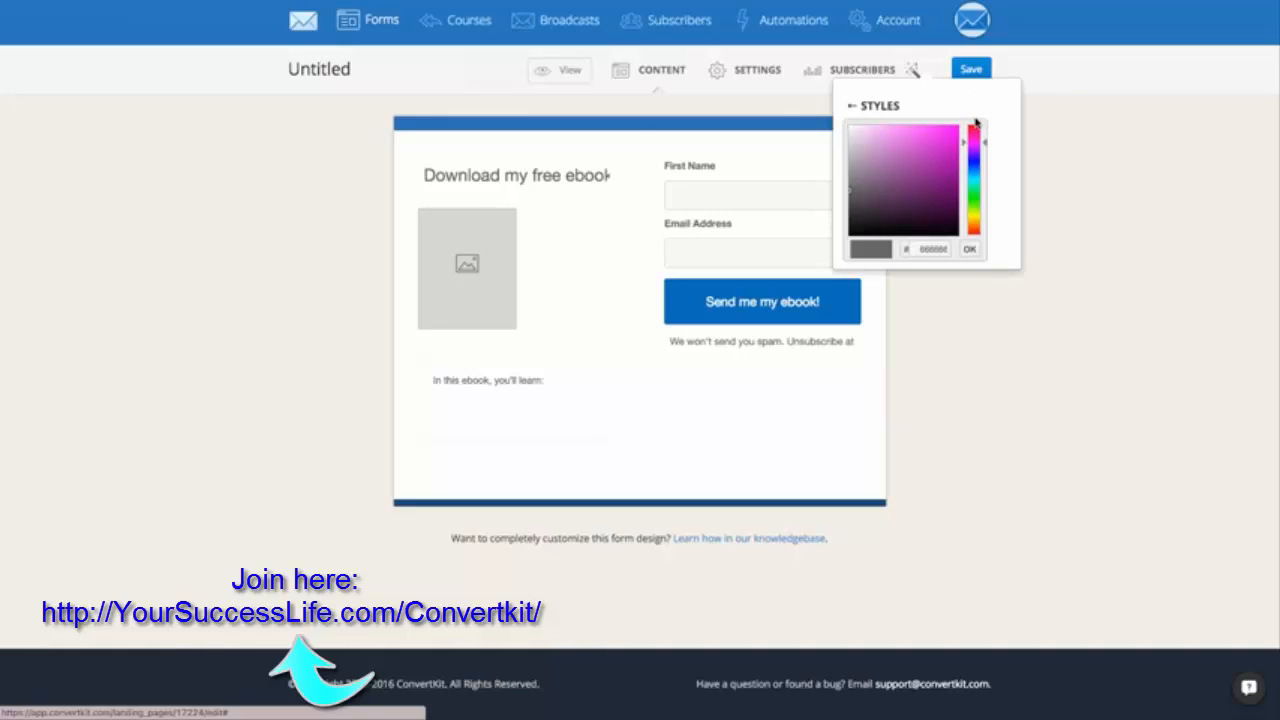
{"action": "left_click", "coordinate": [969, 250]}
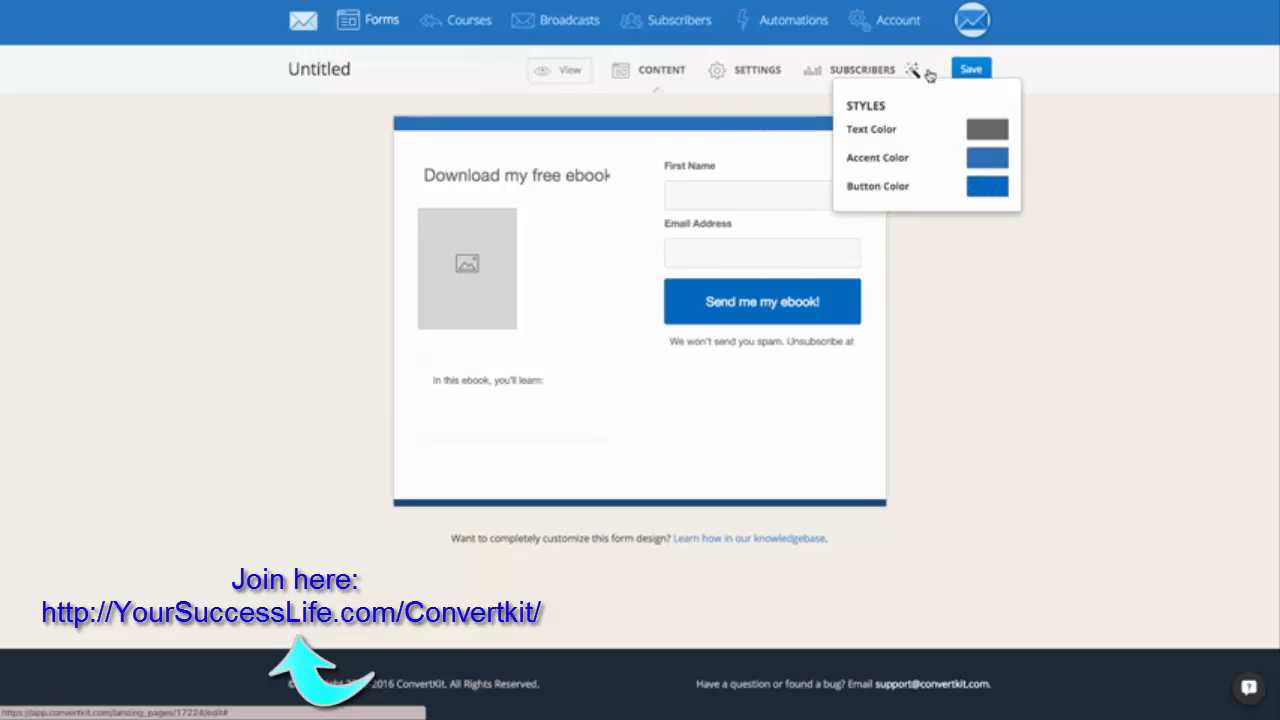
{"action": "left_click", "coordinate": [895, 289]}
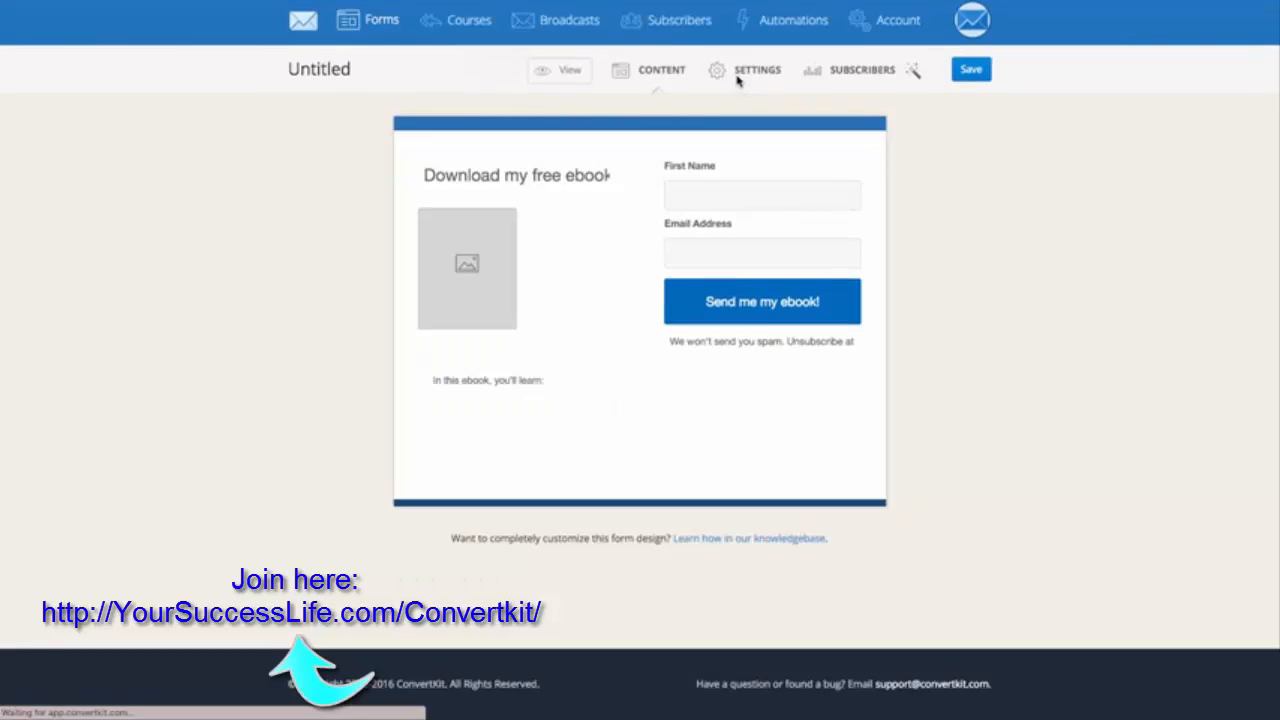
Name the form "Ebook" in its main settings.
{"action": "left_click", "coordinate": [738, 72]}
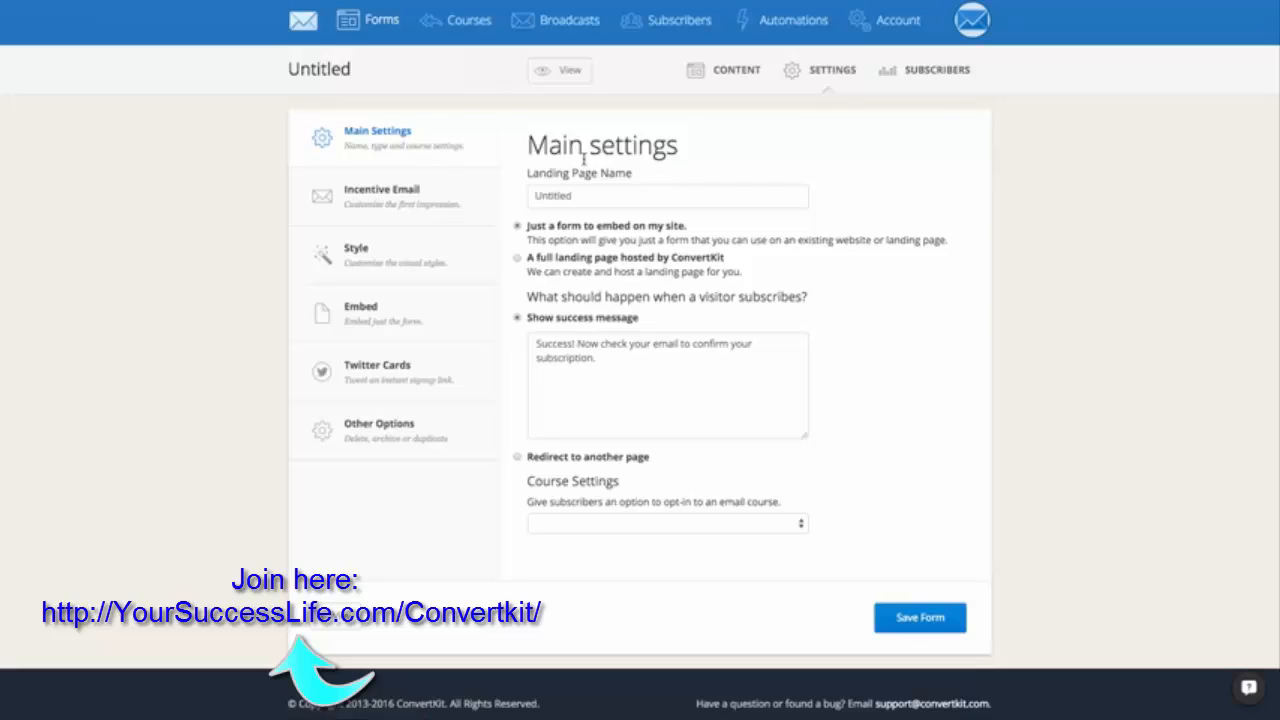
{"action": "double_click", "coordinate": [571, 196]}
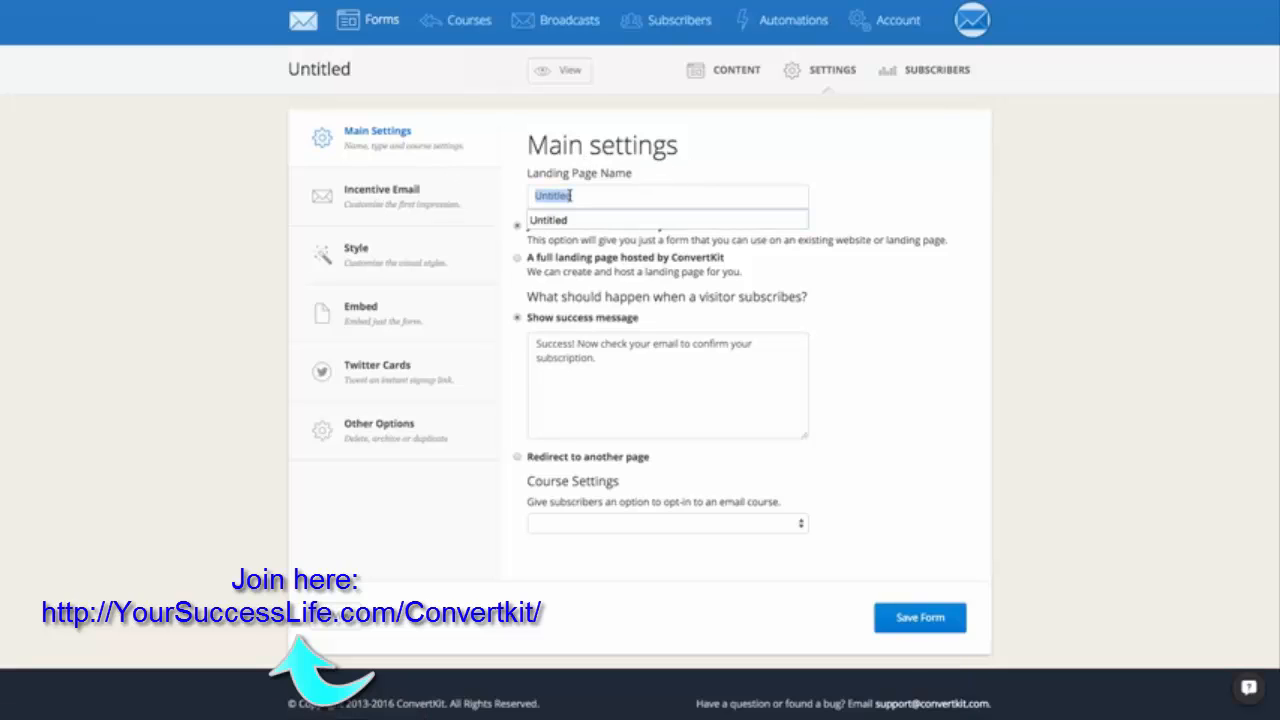
{"action": "type", "text": "Ebook"}
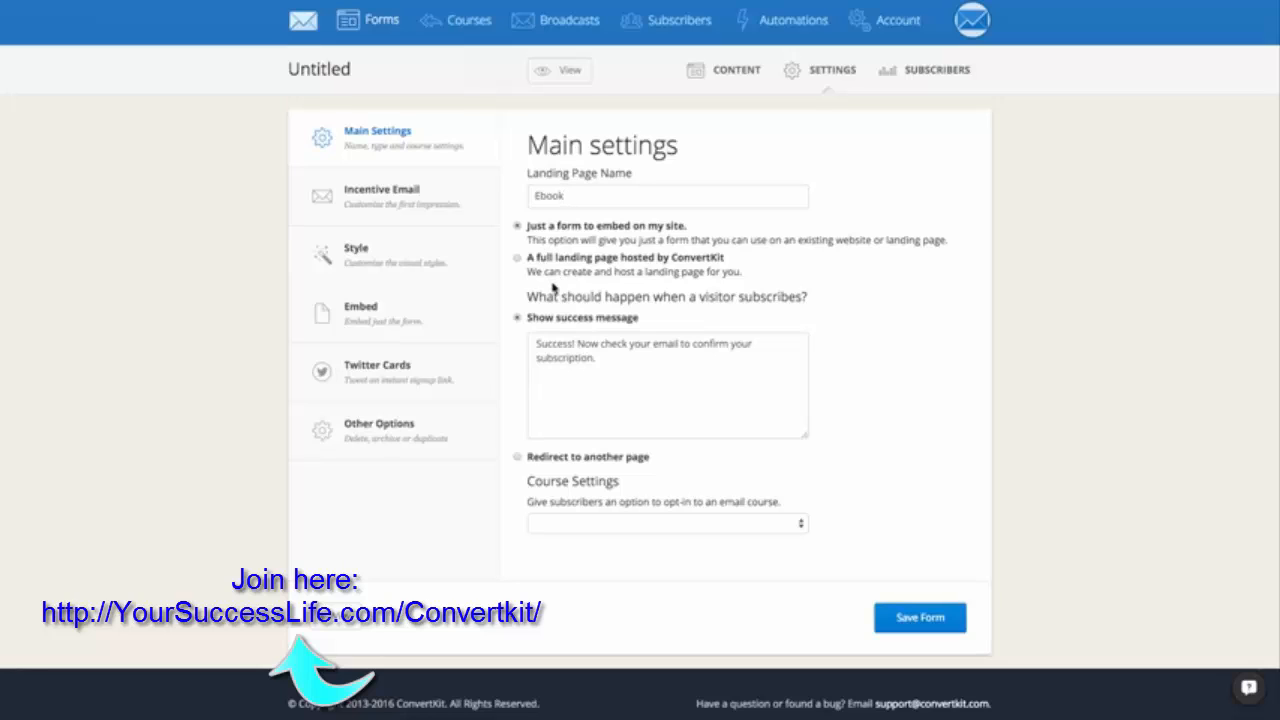
Set the form to redirect subscribers to another page instead of showing the success message.
{"action": "left_click", "coordinate": [555, 367]}
{"action": "double_click", "coordinate": [555, 352]}
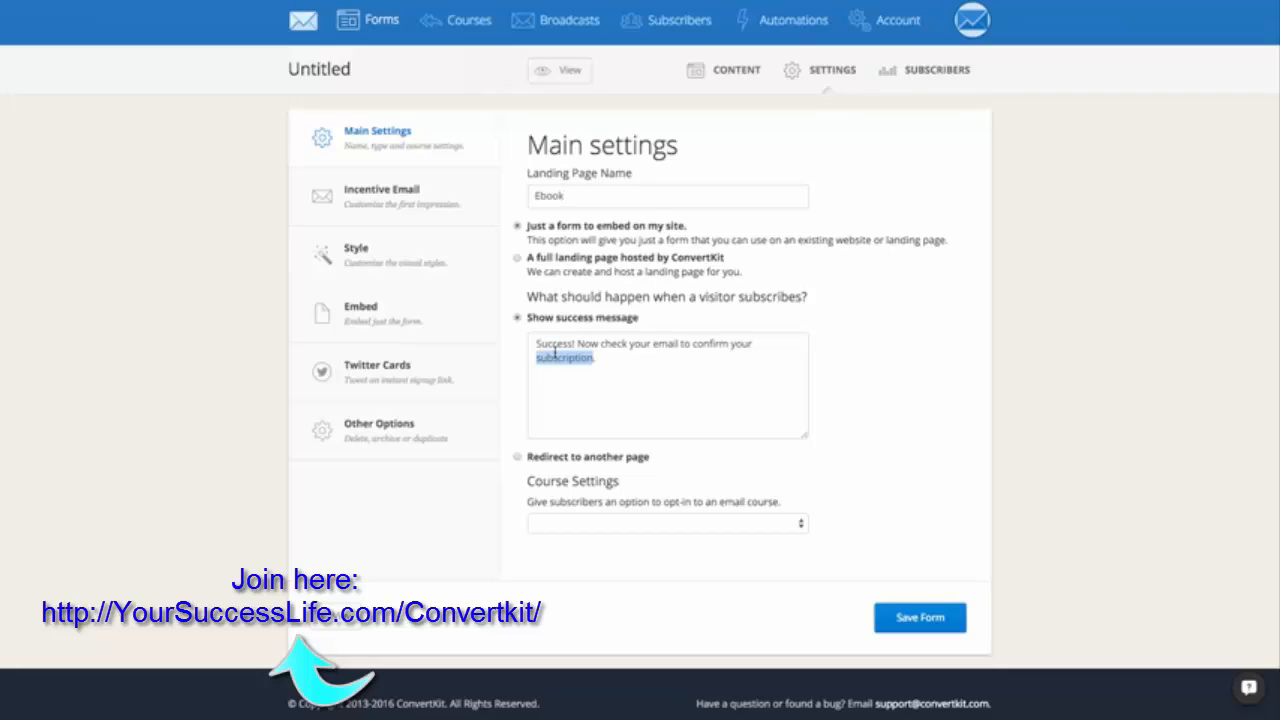
{"action": "triple_click", "coordinate": [555, 352]}
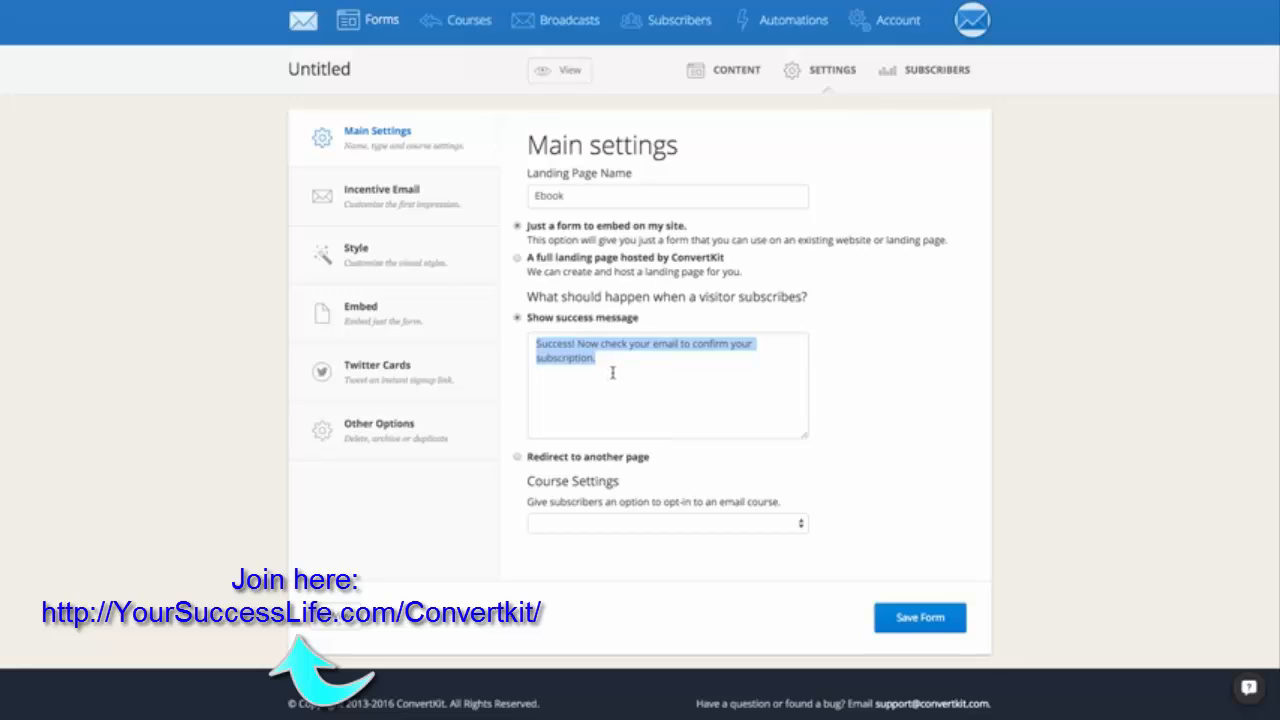
{"action": "left_click", "coordinate": [583, 420]}
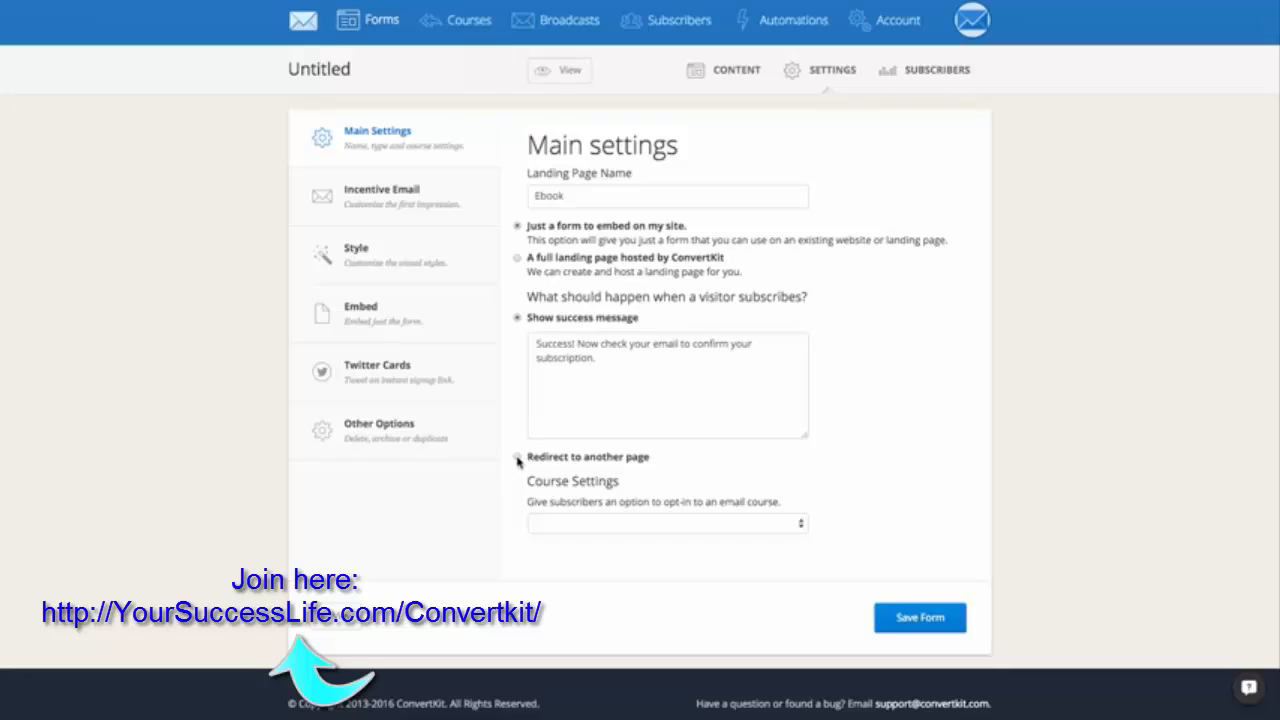
{"action": "left_click", "coordinate": [517, 456]}
{"action": "left_click", "coordinate": [561, 359]}
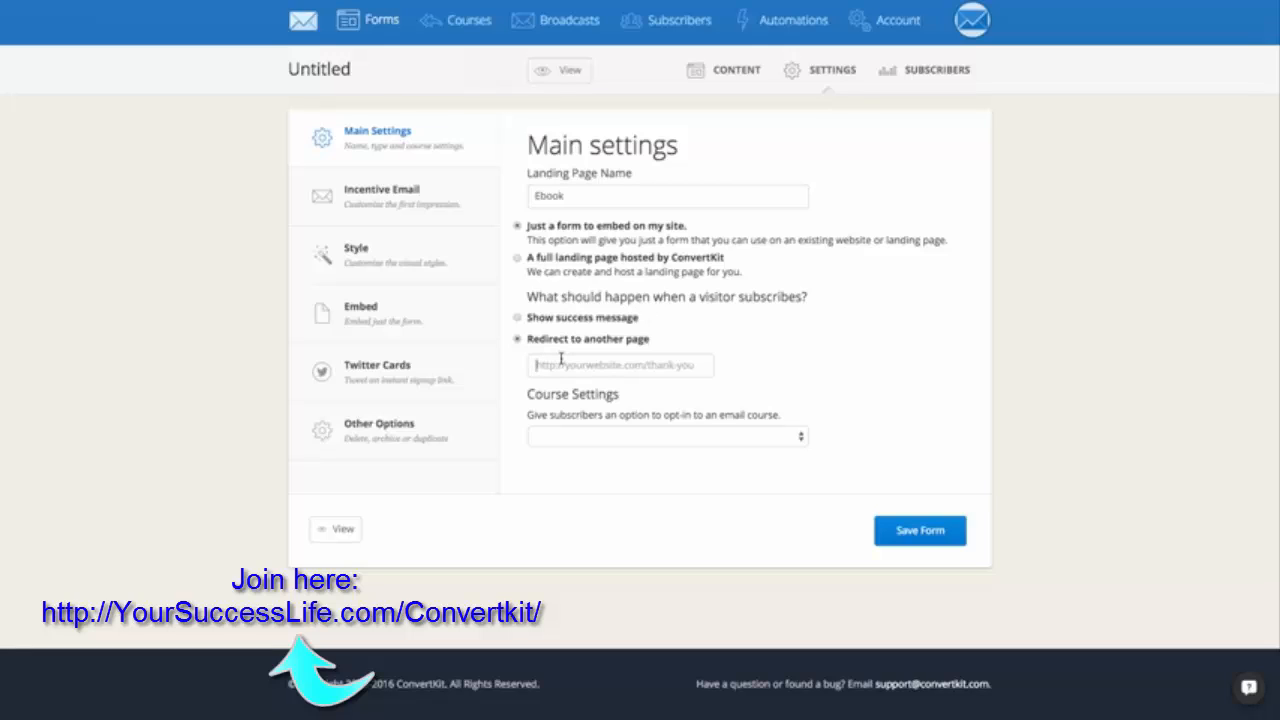
Examine the email courses that can be offered to subscribers in the course settings, leaving the selection blank.
{"action": "left_click", "coordinate": [610, 443]}
{"action": "left_click", "coordinate": [610, 443]}
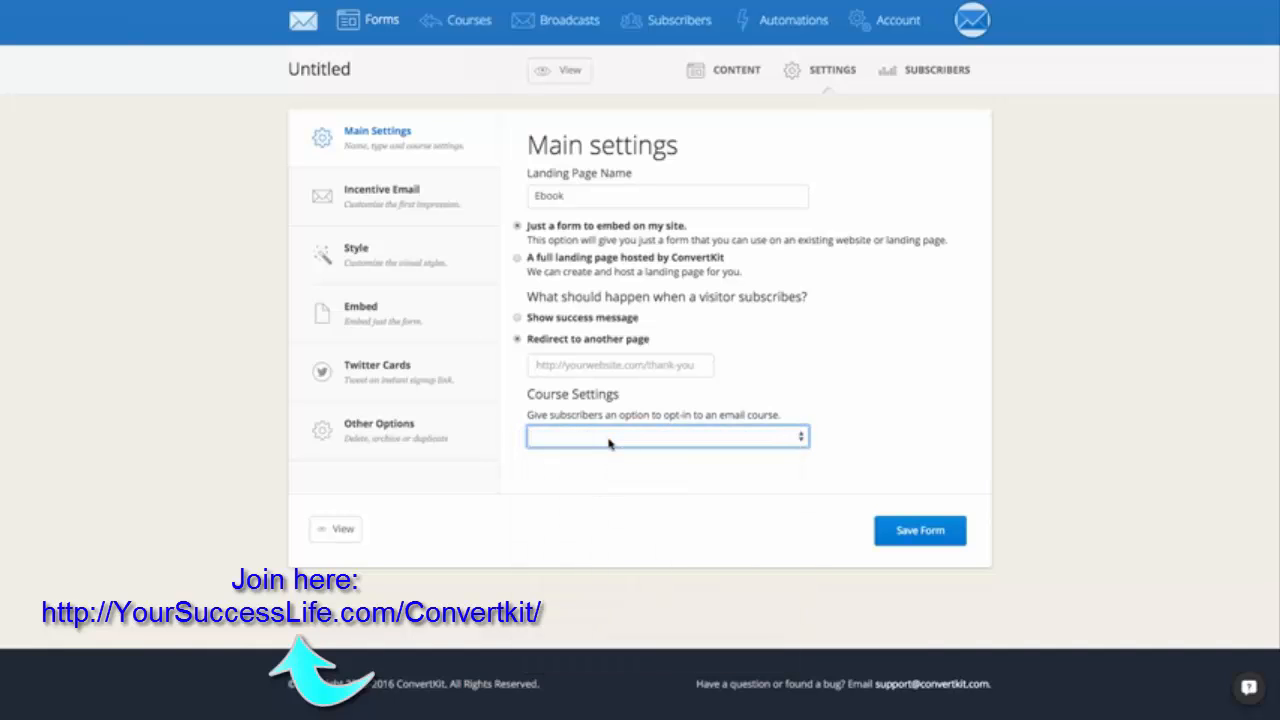
{"action": "left_click", "coordinate": [610, 443]}
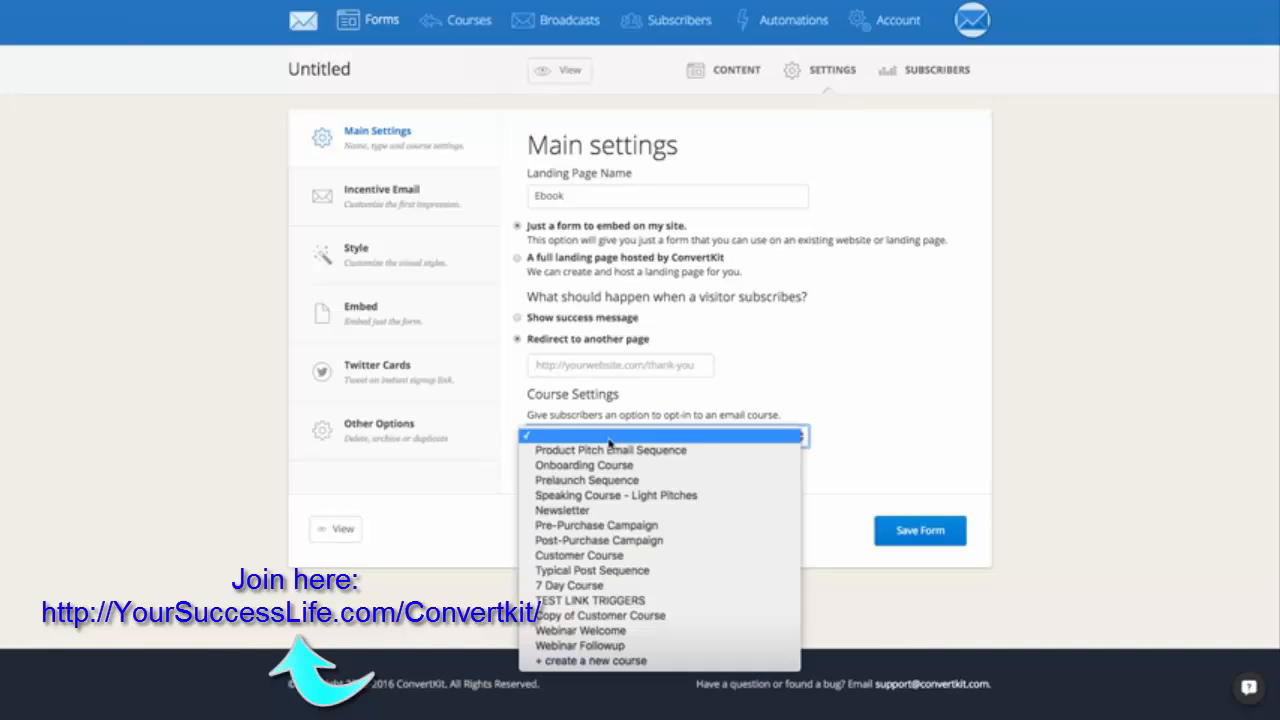
{"action": "left_click", "coordinate": [610, 443]}
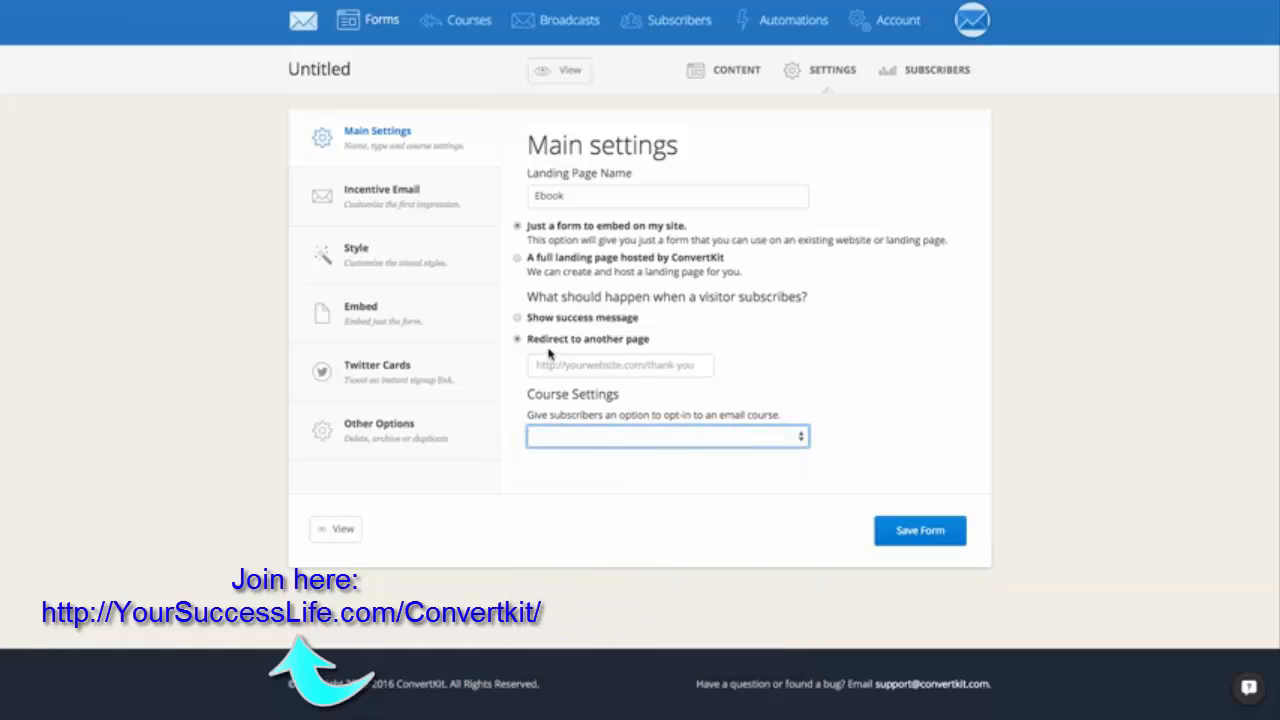
Turn off the incentive / double opt-in email for new subscribers in the form's Incentive Email settings.
{"action": "left_click", "coordinate": [381, 208]}
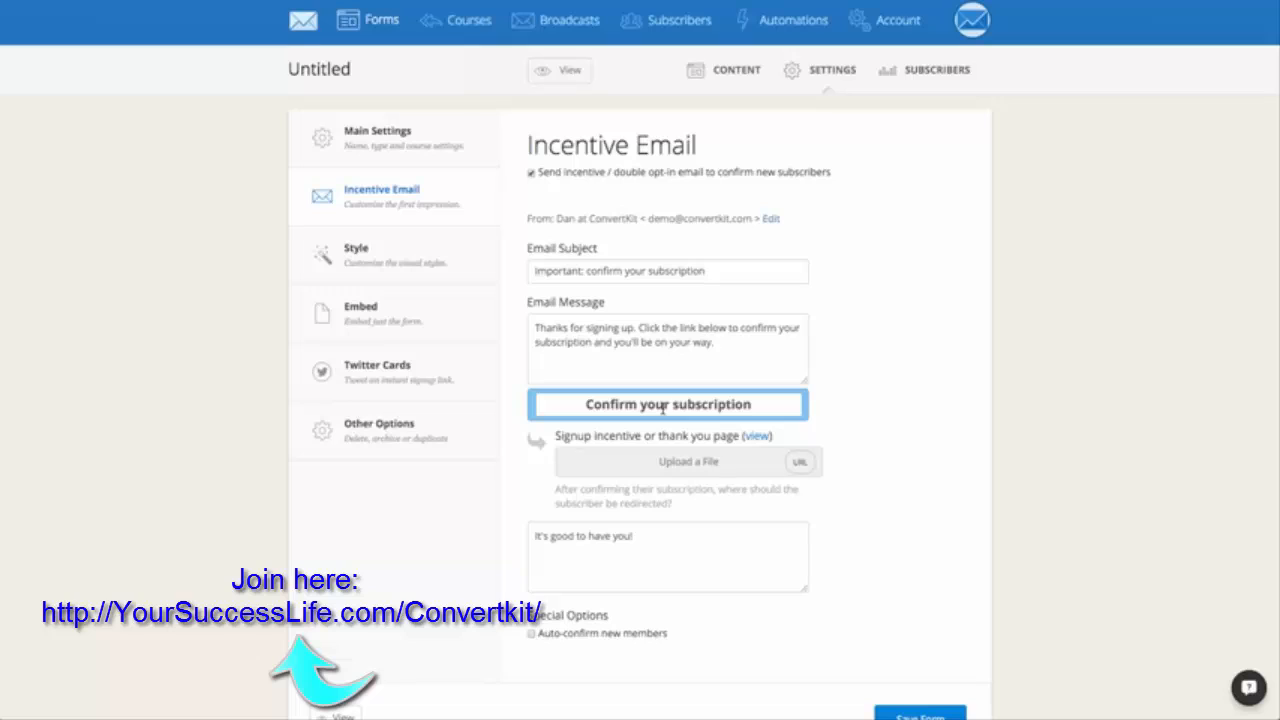
{"action": "left_click", "coordinate": [531, 173]}
{"action": "left_click", "coordinate": [531, 174]}
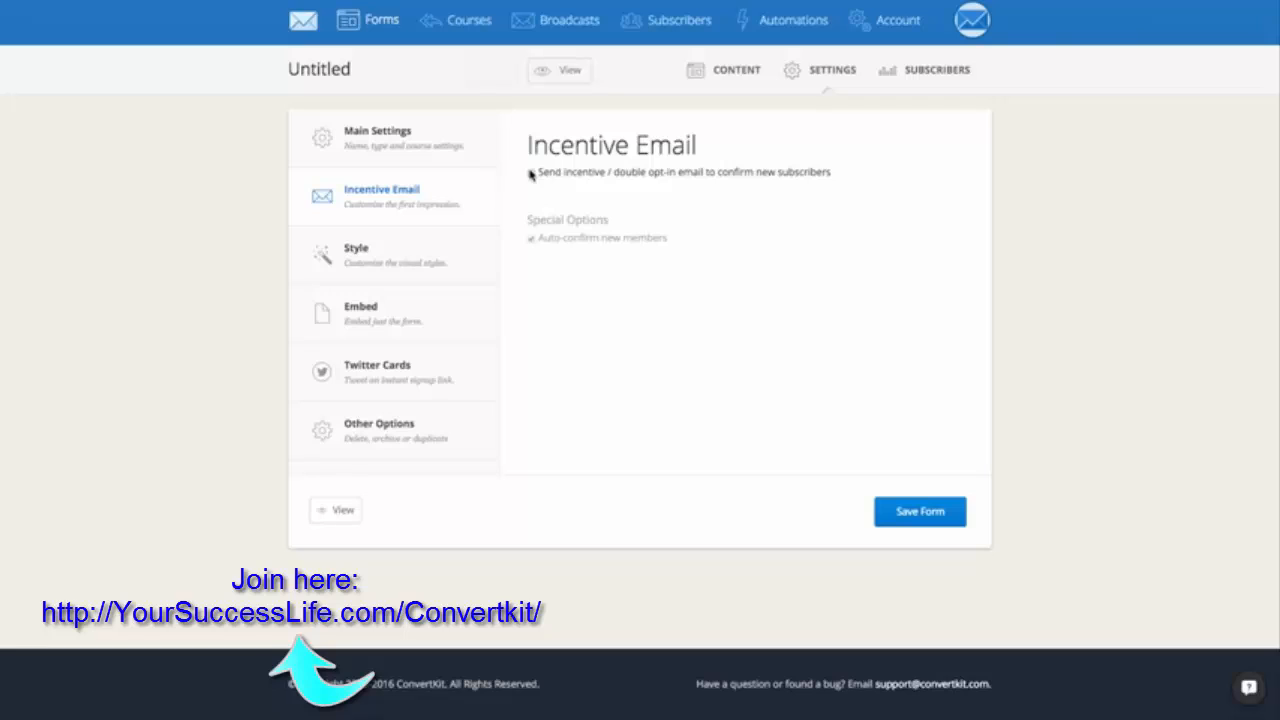
Turn the incentive / double opt-in email for new subscribers back on and review its message and auto-confirm option.
{"action": "left_click", "coordinate": [531, 173]}
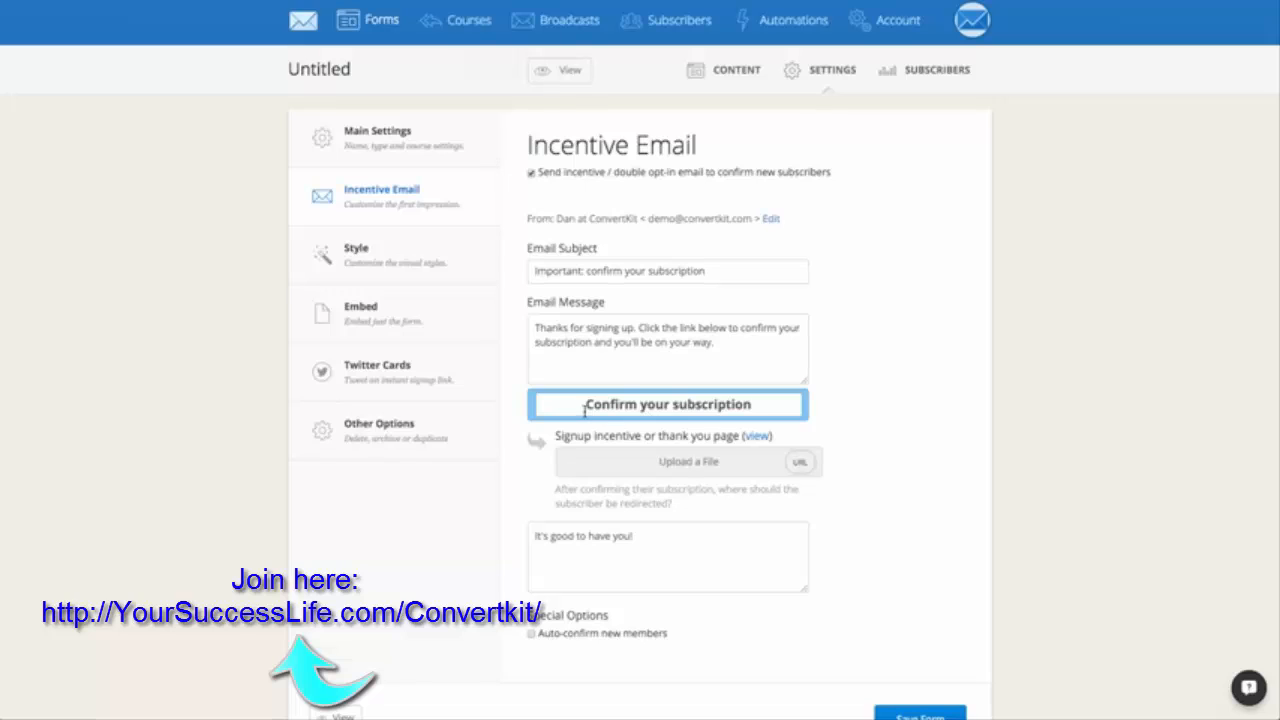
{"action": "left_click", "coordinate": [528, 633]}
{"action": "left_click", "coordinate": [594, 355]}
{"action": "scroll", "coordinate": [920, 497], "scroll_direction": "down", "scroll_amount": 1}
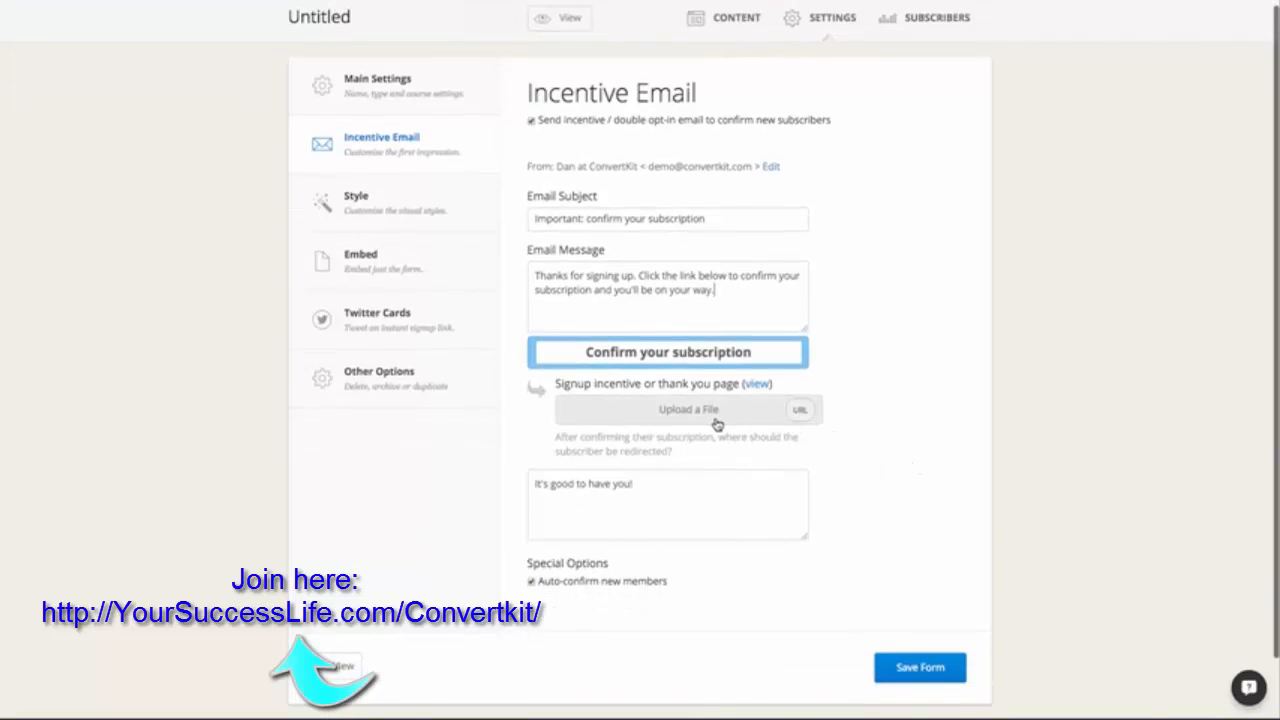
{"action": "left_click", "coordinate": [774, 423]}
{"action": "left_click", "coordinate": [818, 280]}
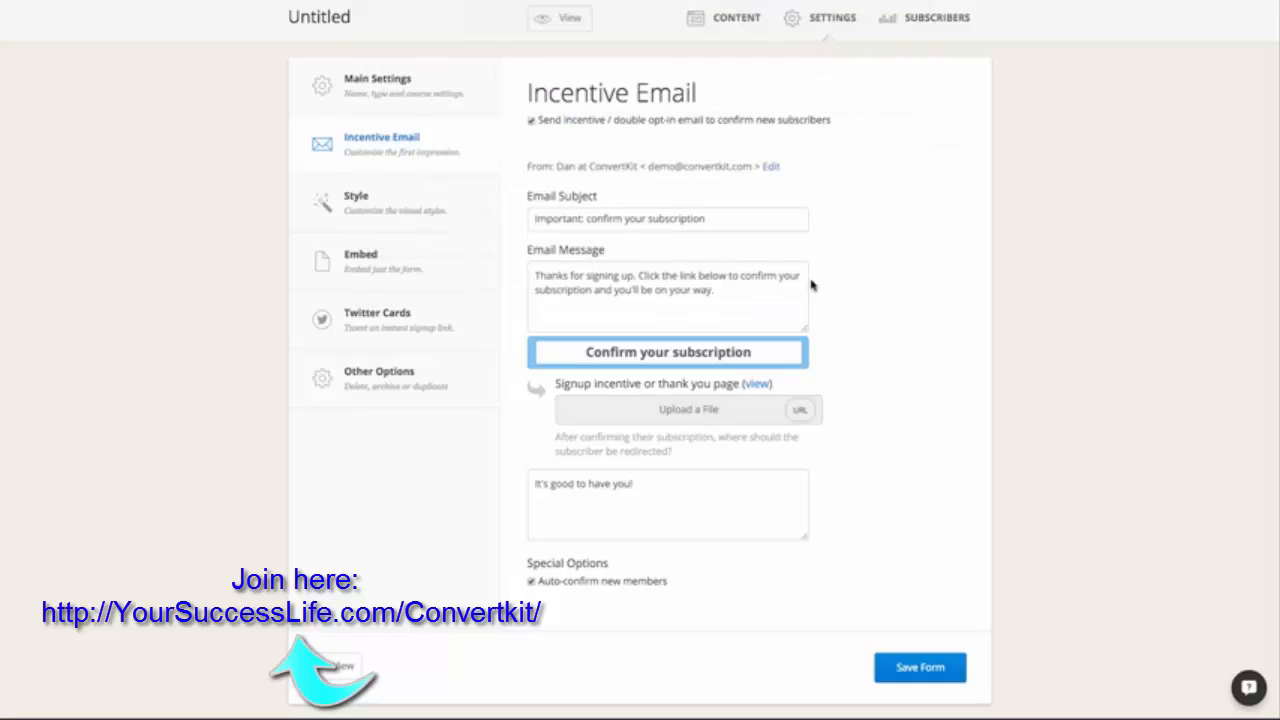
Switch the signup incentive or thank you page from a file upload to a URL.
{"action": "left_click", "coordinate": [801, 411]}
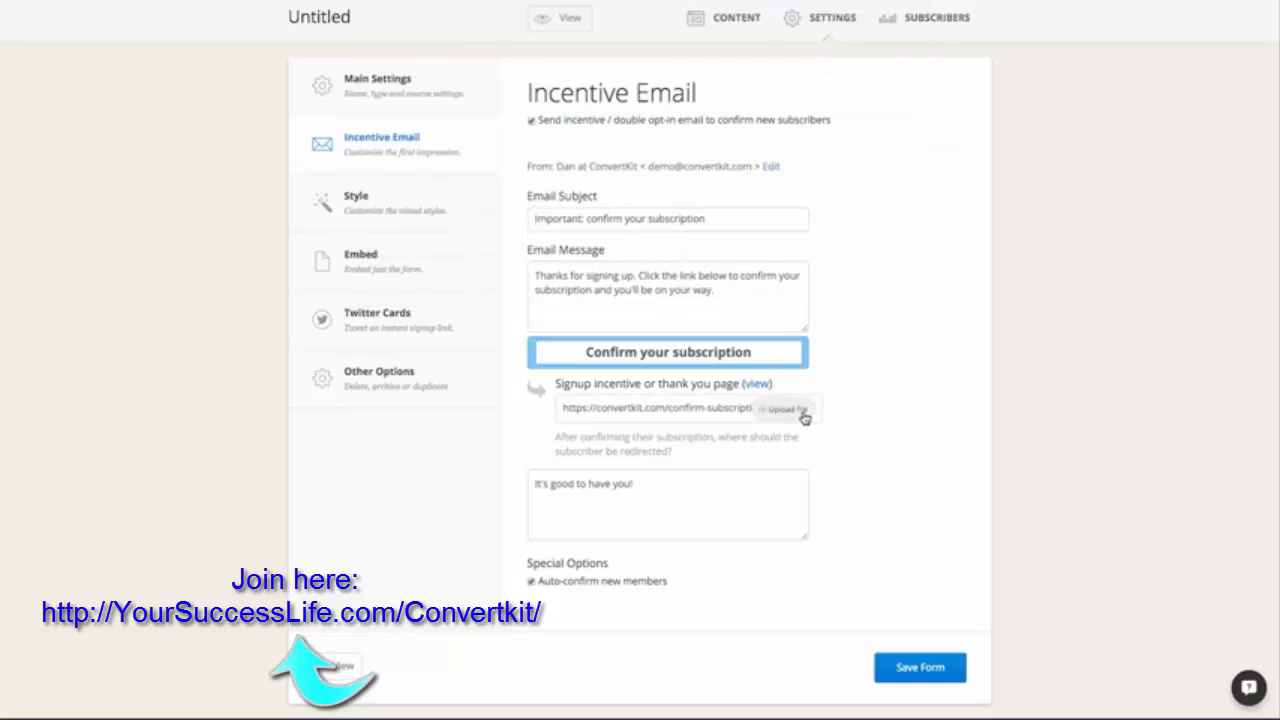
{"action": "triple_click", "coordinate": [689, 409]}
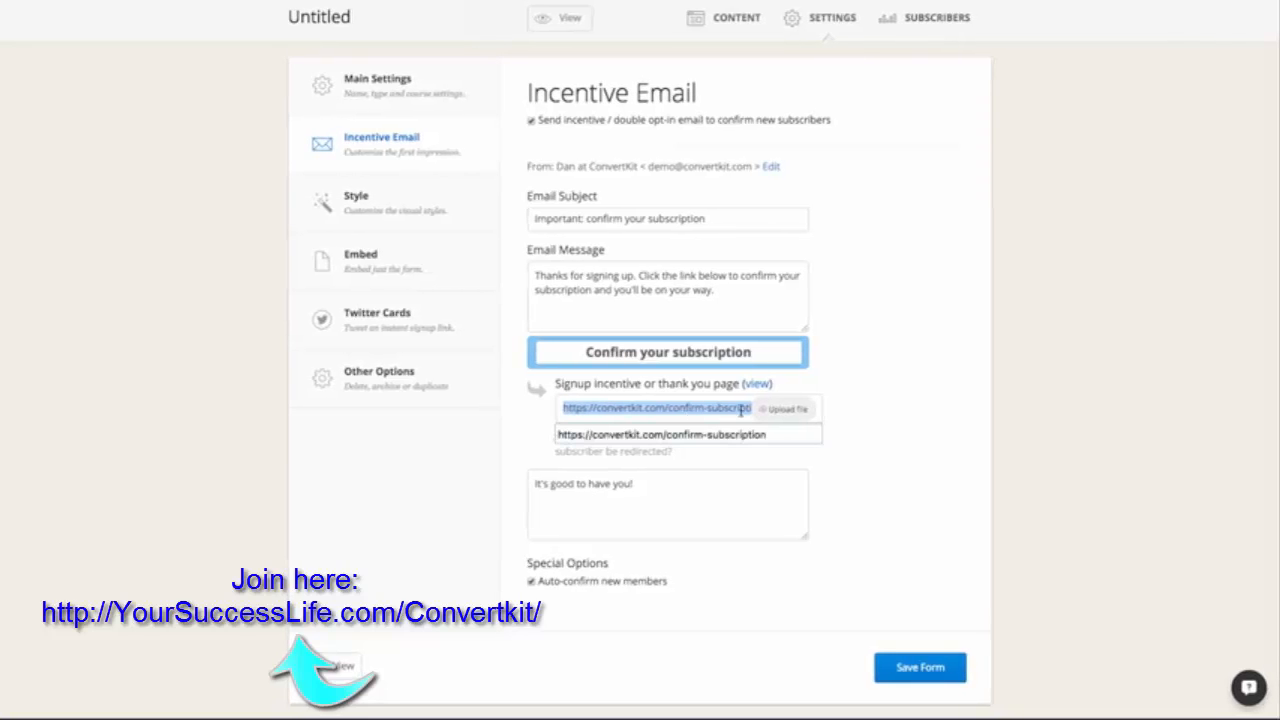
{"action": "left_click", "coordinate": [843, 480]}
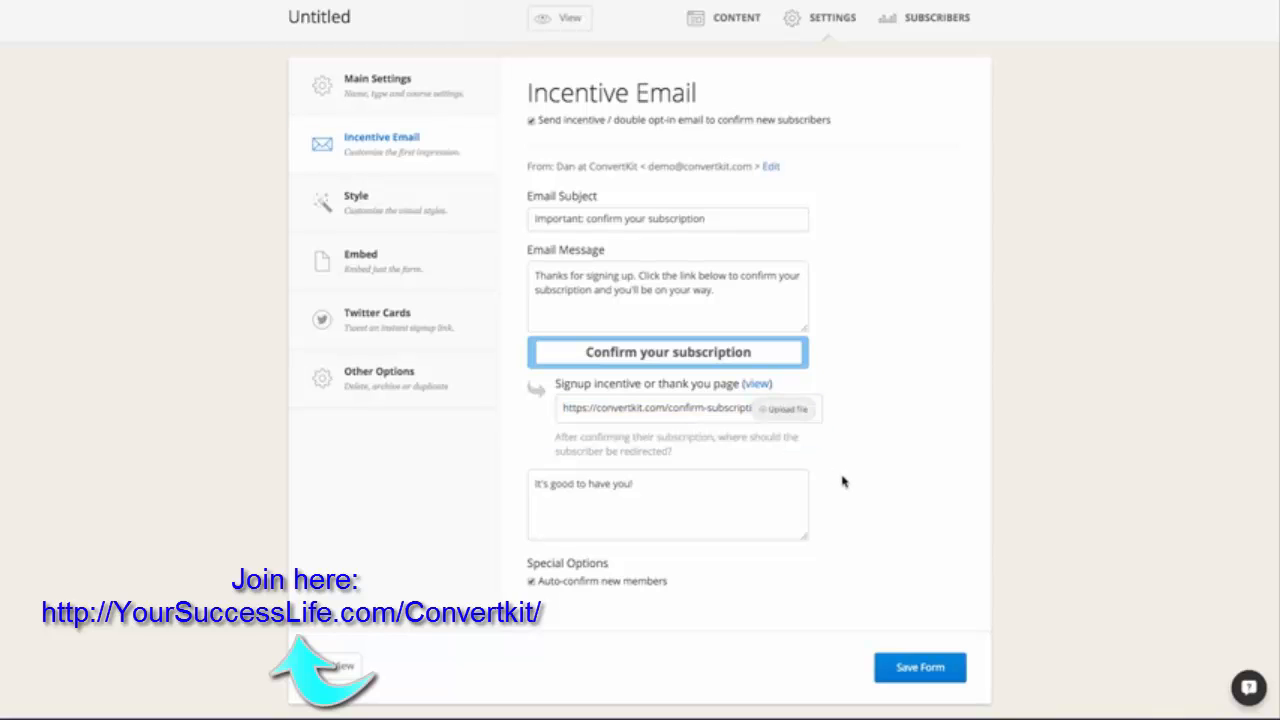
Open the form's Style settings and examine the available form styles and display types.
{"action": "scroll", "coordinate": [845, 483], "scroll_direction": "up", "scroll_amount": 1}
{"action": "left_click", "coordinate": [356, 252]}
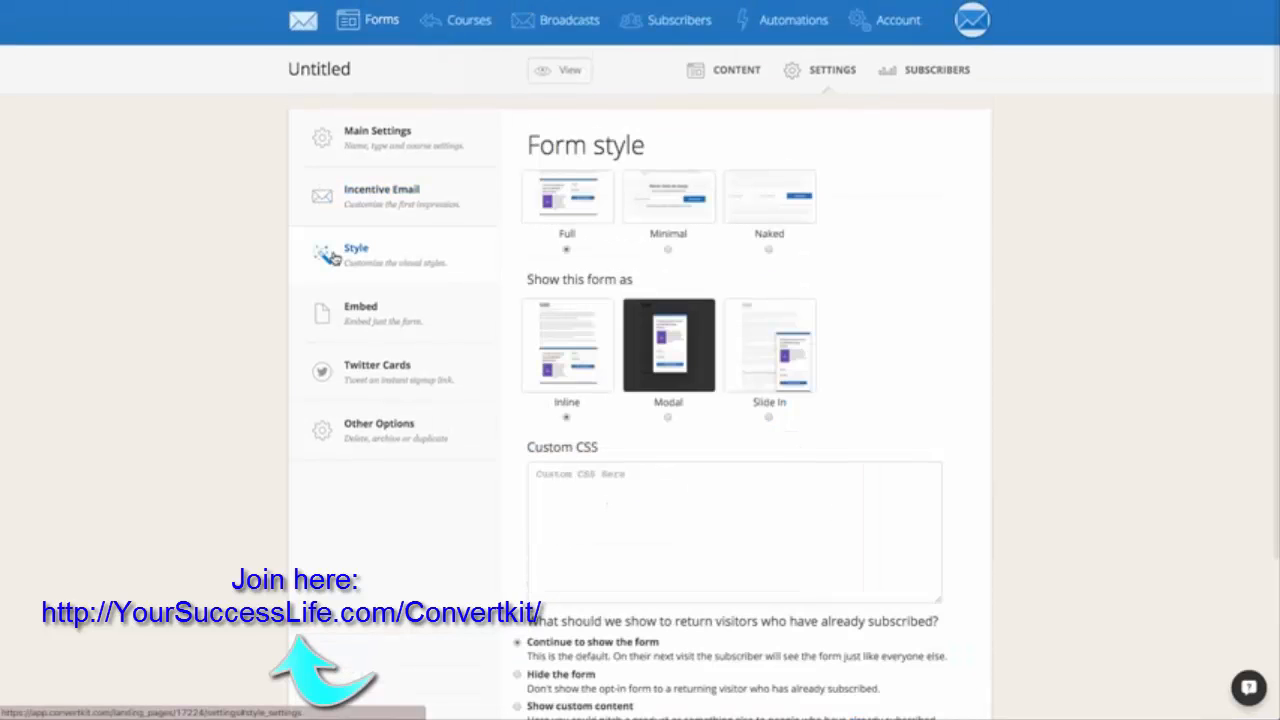
{"action": "scroll", "coordinate": [858, 306], "scroll_direction": "down", "scroll_amount": 1}
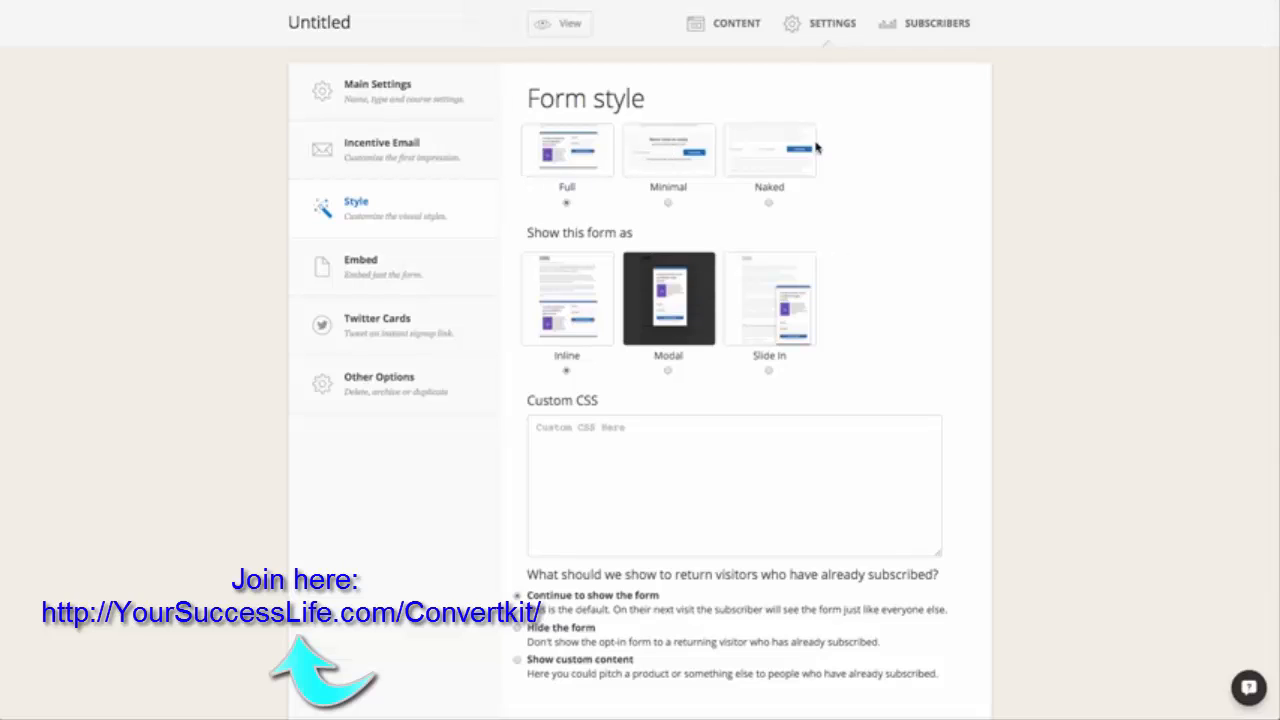
{"action": "scroll", "coordinate": [954, 325], "scroll_direction": "down", "scroll_amount": 1}
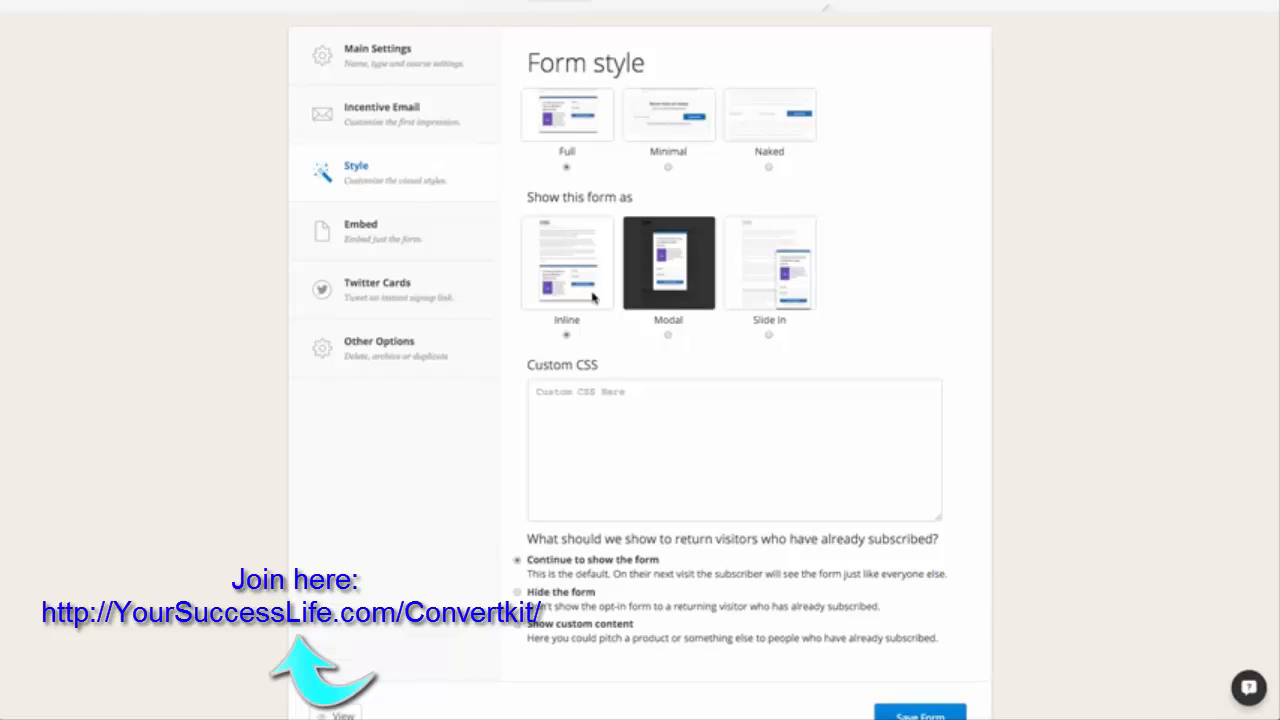
Show the form as a Modal and examine its display options and the example link code that triggers it.
{"action": "left_click", "coordinate": [668, 336]}
{"action": "scroll", "coordinate": [788, 492], "scroll_direction": "down", "scroll_amount": 3}
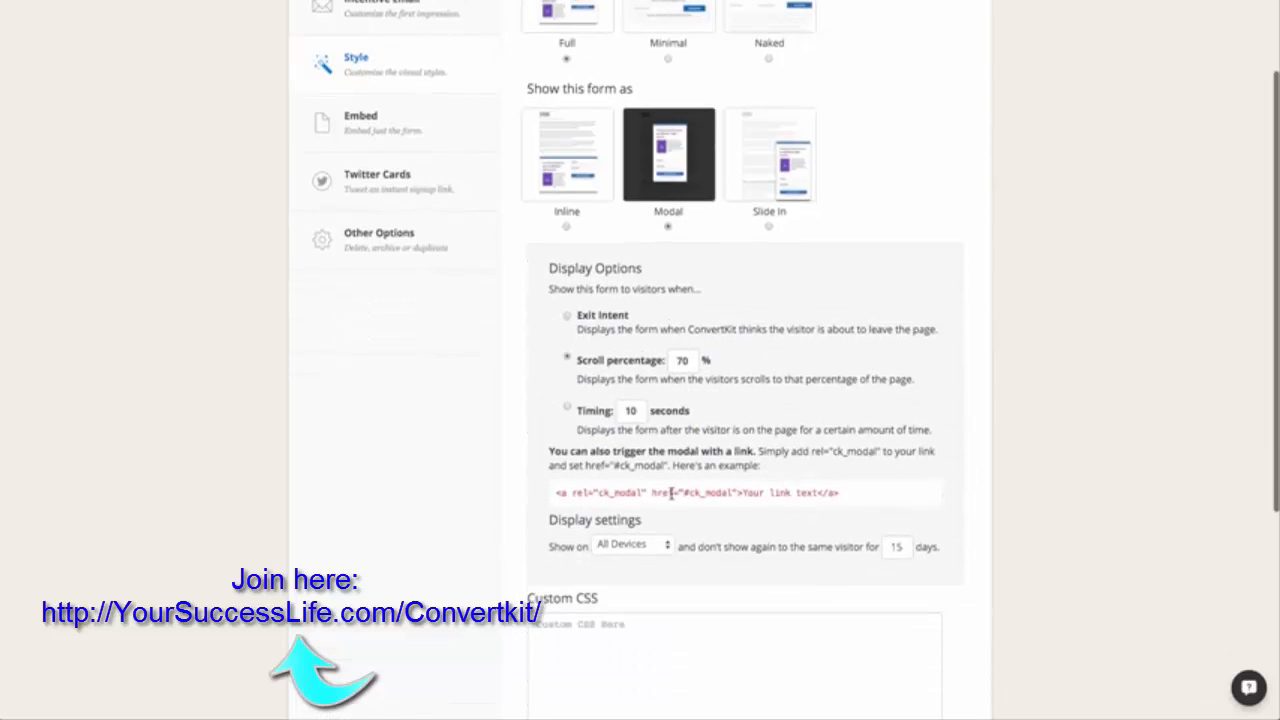
{"action": "double_click", "coordinate": [622, 451]}
{"action": "triple_click", "coordinate": [624, 451]}
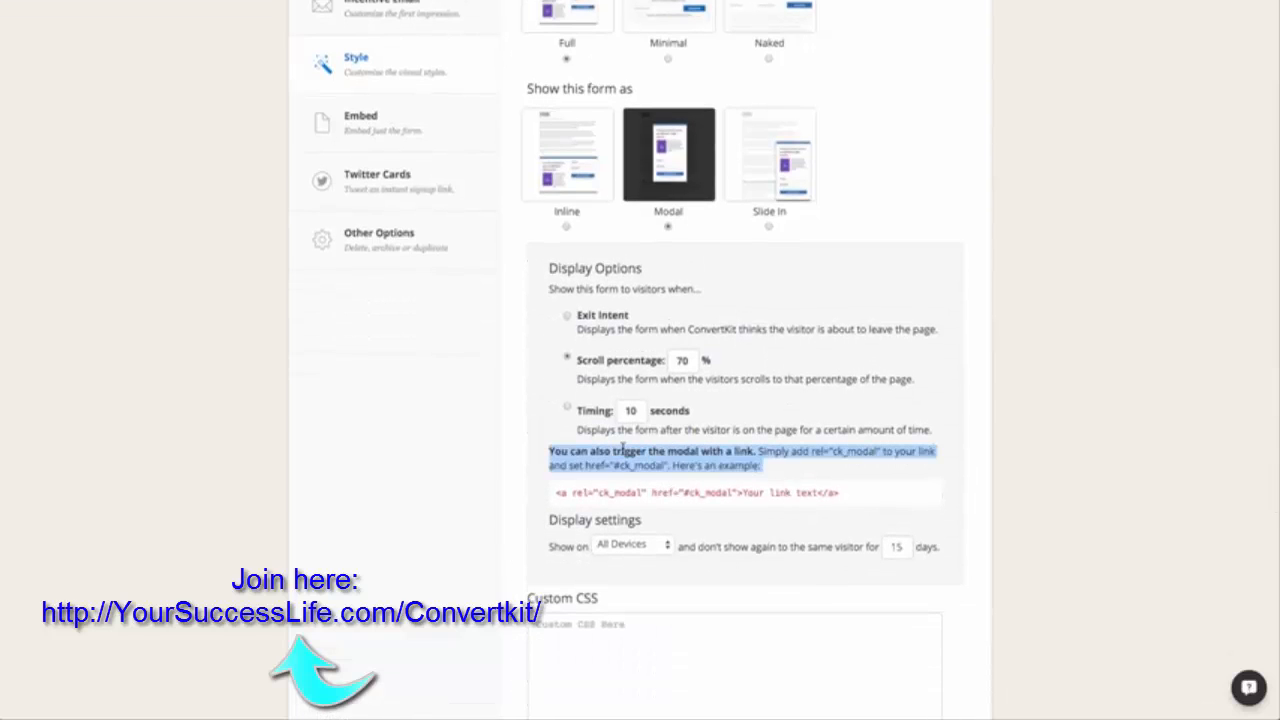
{"action": "triple_click", "coordinate": [651, 492]}
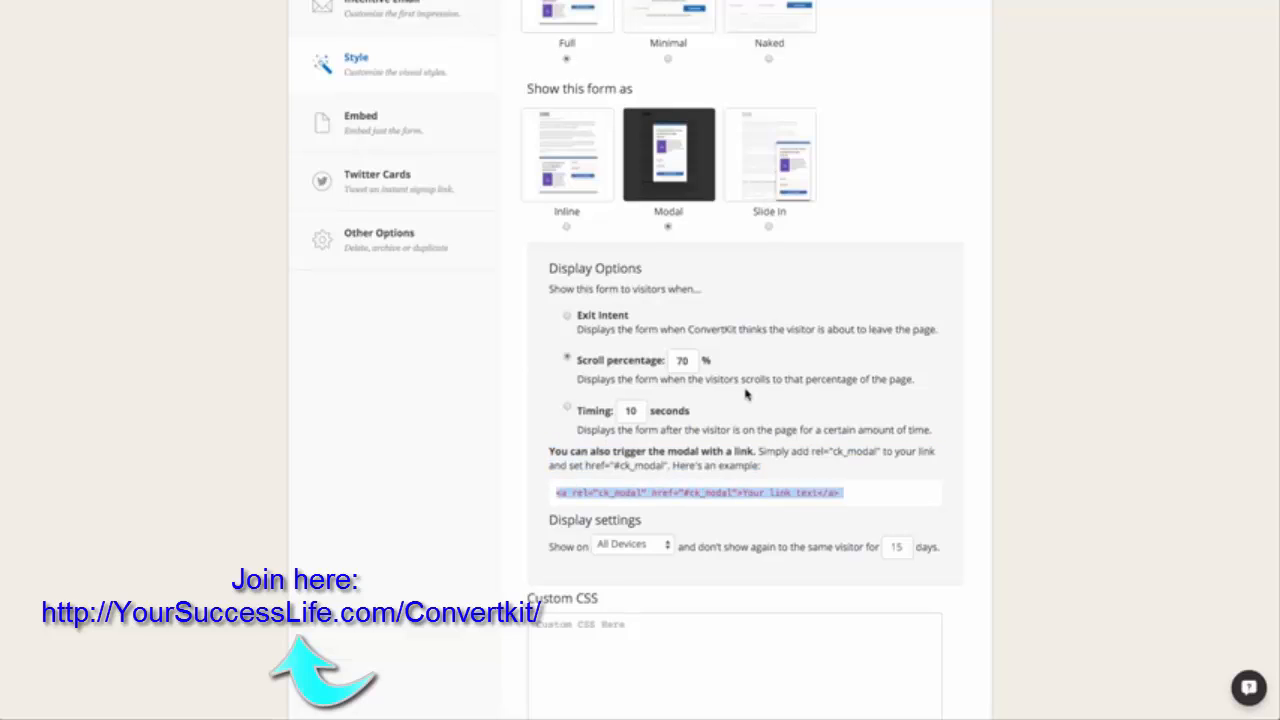
Show the form as a Slide In and check the device choices in its display settings, keeping All Devices.
{"action": "scroll", "coordinate": [748, 394], "scroll_direction": "up", "scroll_amount": 1}
{"action": "left_click", "coordinate": [769, 259]}
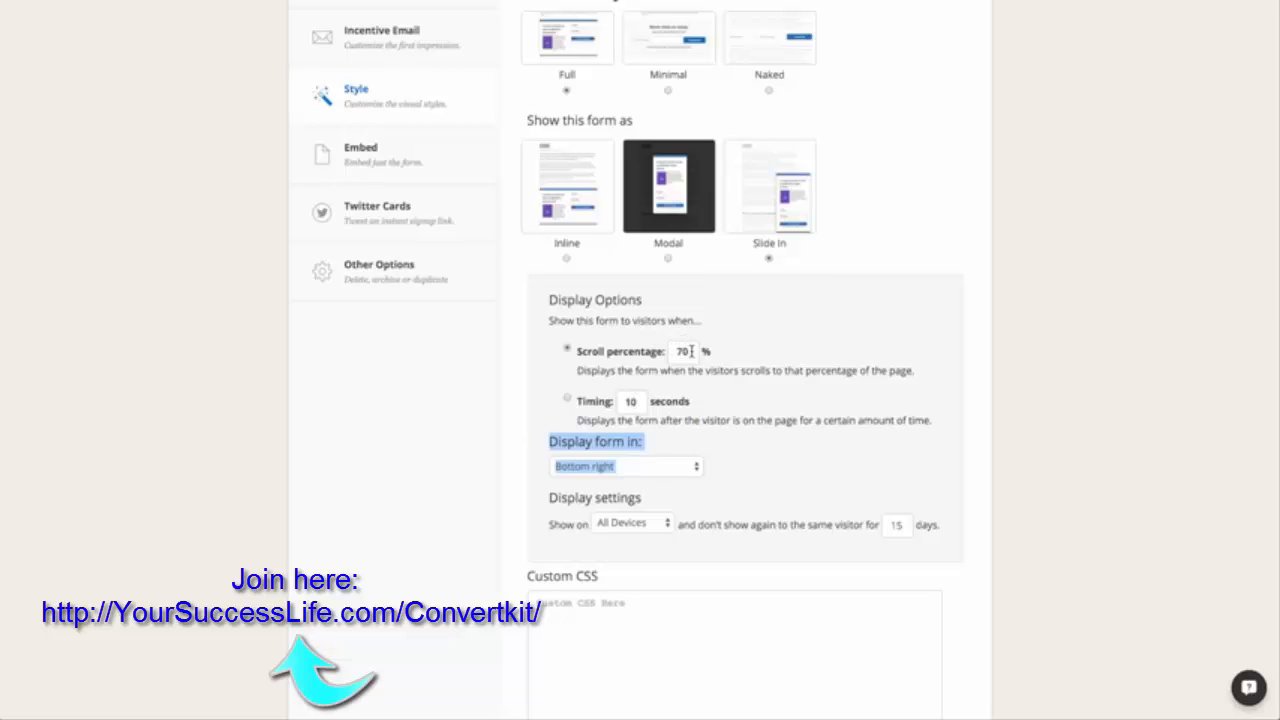
{"action": "scroll", "coordinate": [737, 440], "scroll_direction": "down", "scroll_amount": 1}
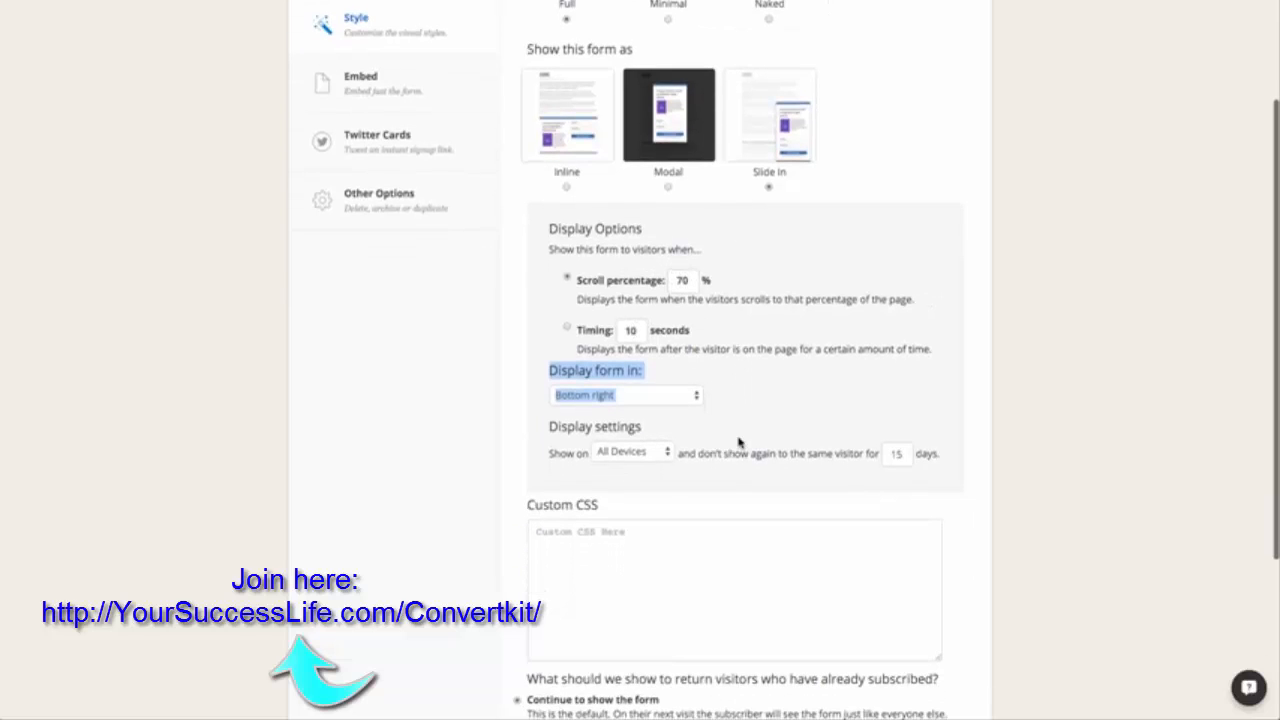
{"action": "left_click", "coordinate": [609, 458]}
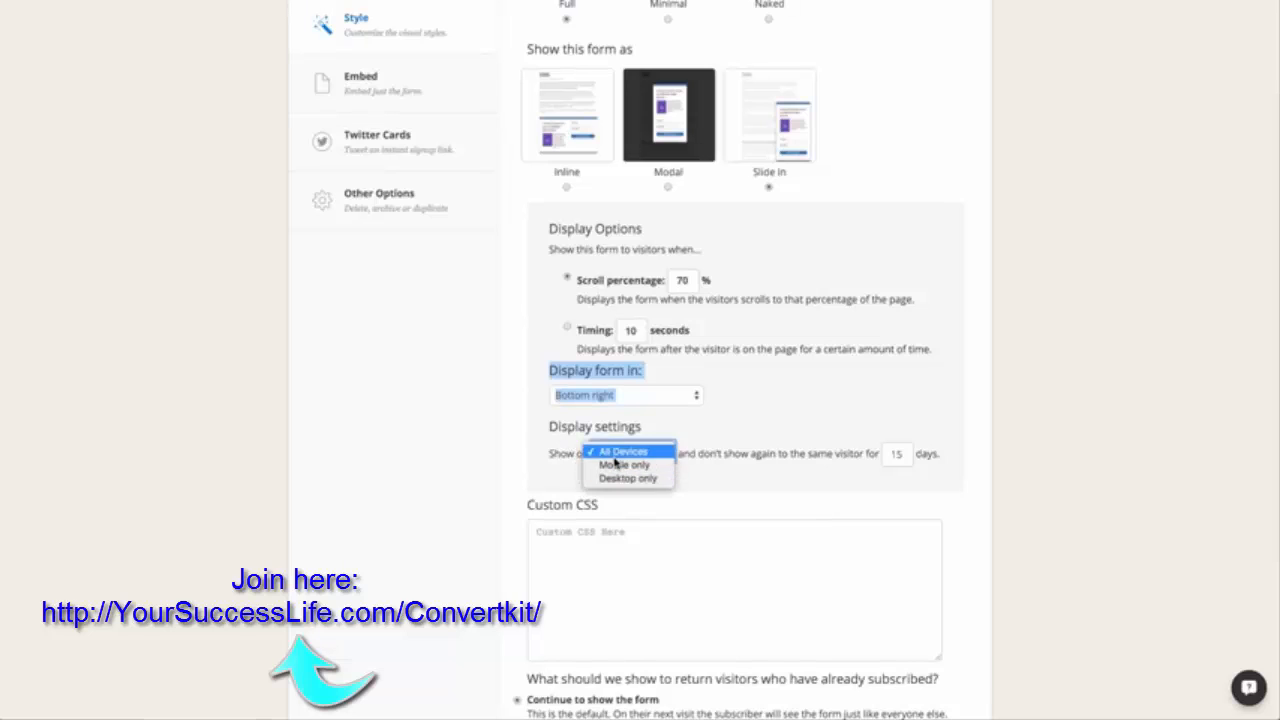
{"action": "left_click", "coordinate": [753, 457]}
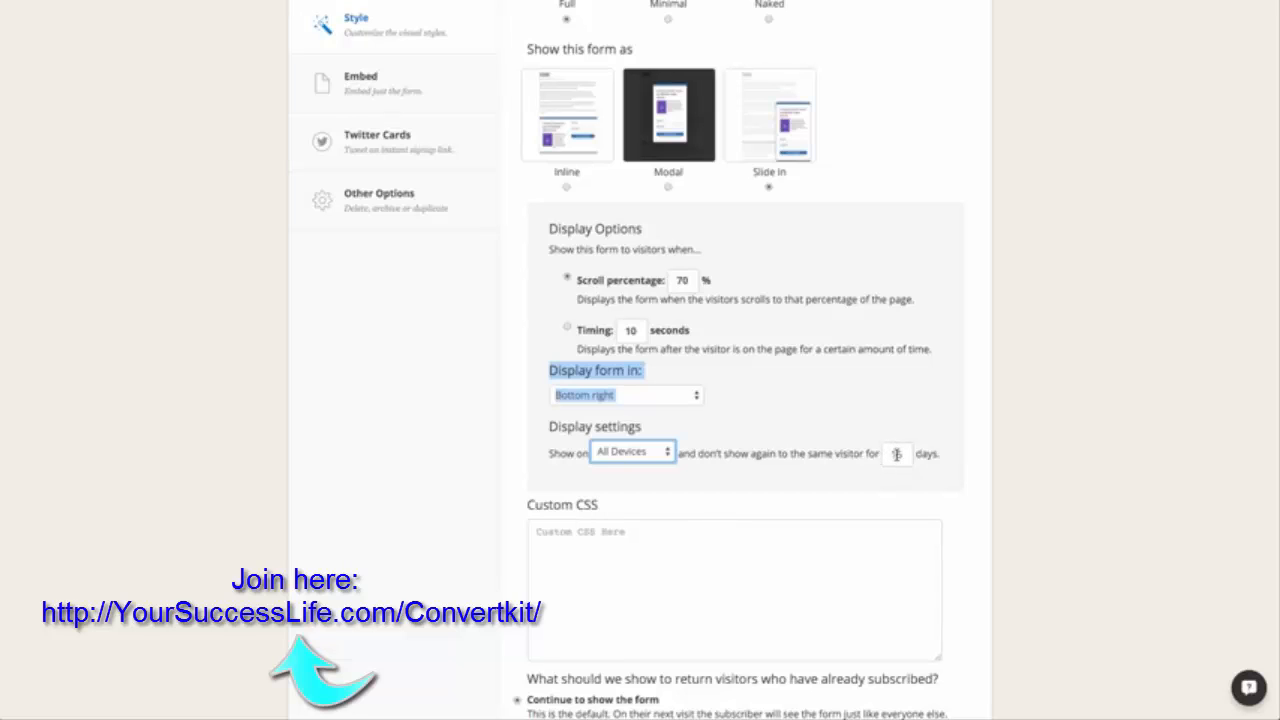
Leave the custom CSS empty and set the form to show custom content to return visitors who have already subscribed.
{"action": "scroll", "coordinate": [783, 454], "scroll_direction": "down", "scroll_amount": 4}
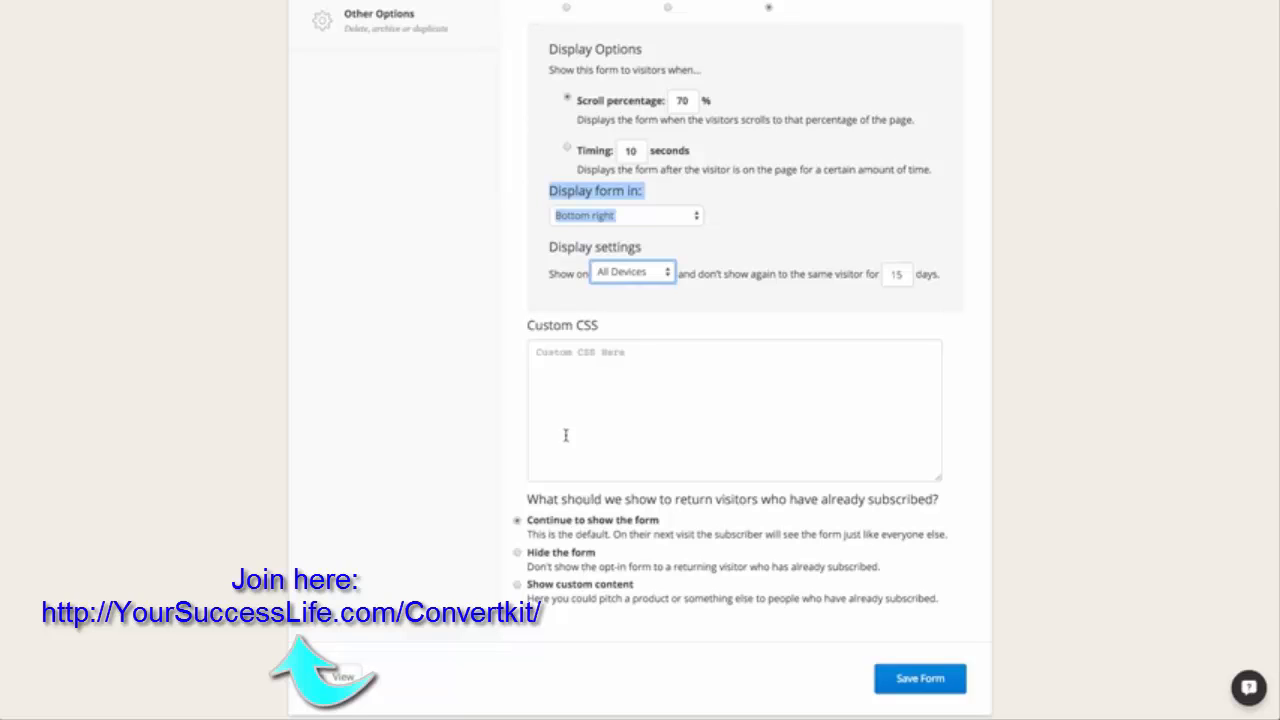
{"action": "left_click", "coordinate": [572, 404]}
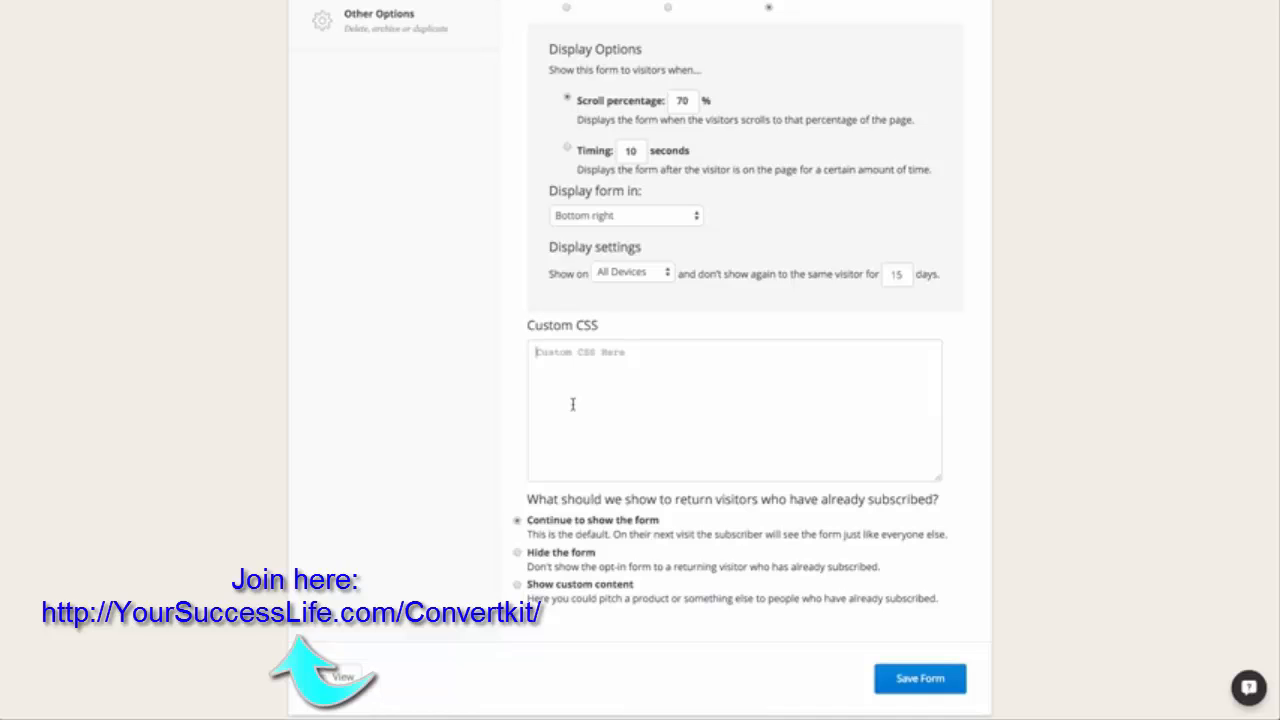
{"action": "scroll", "coordinate": [573, 404], "scroll_direction": "down", "scroll_amount": 2}
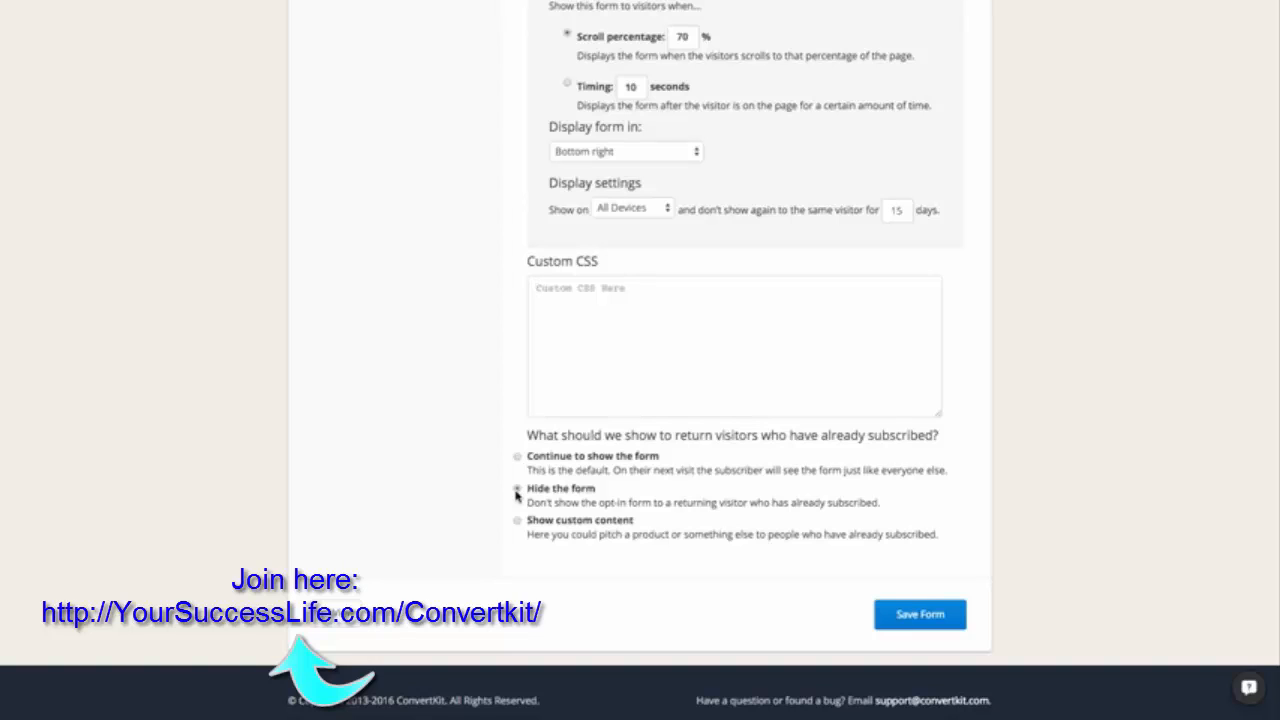
{"action": "left_click", "coordinate": [517, 527]}
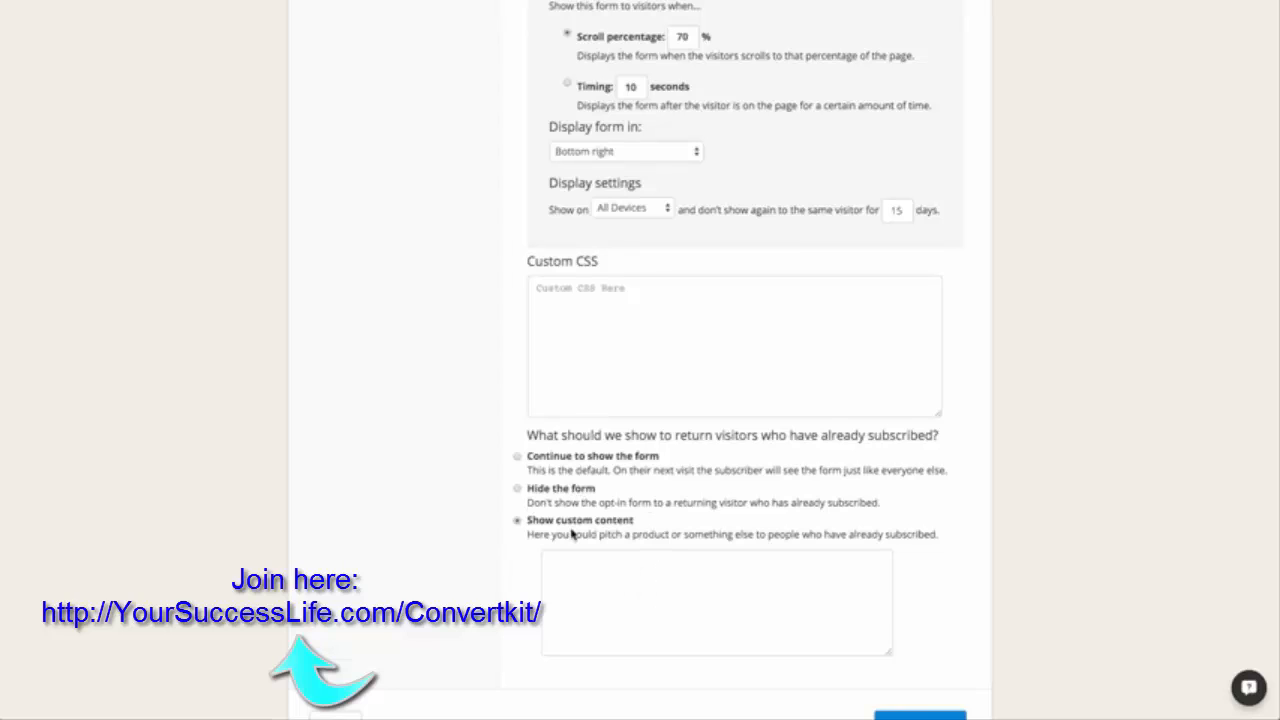
Examine the form's Embed settings, covering the one-line JavaScript snippet and the customizable raw HTML code.
{"action": "scroll", "coordinate": [469, 372], "scroll_direction": "up", "scroll_amount": 5}
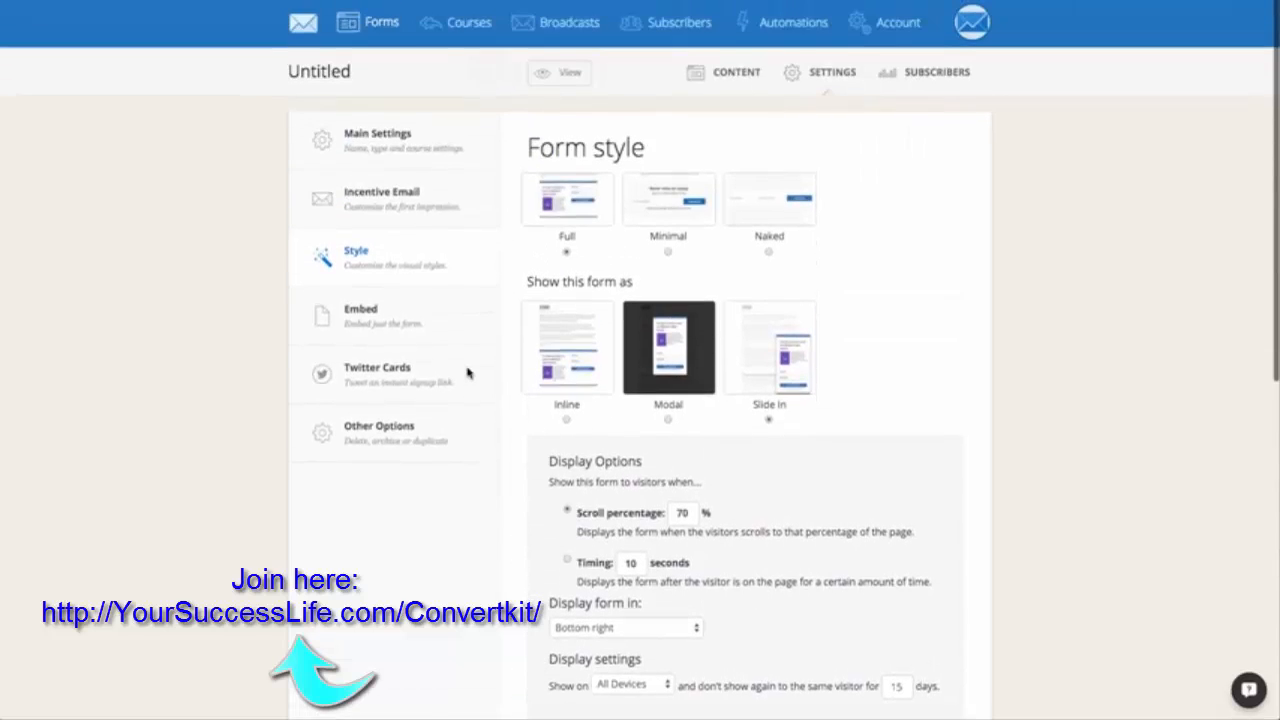
{"action": "left_click", "coordinate": [440, 334]}
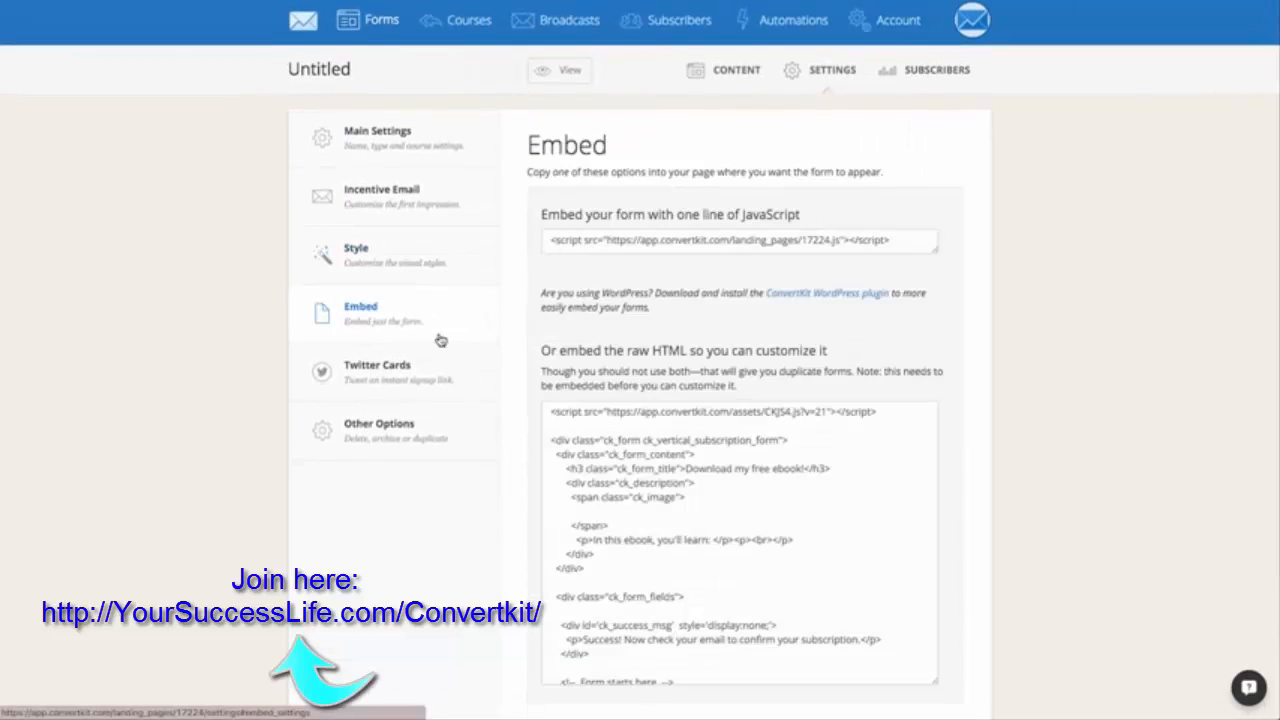
{"action": "scroll", "coordinate": [943, 331], "scroll_direction": "down", "scroll_amount": 1}
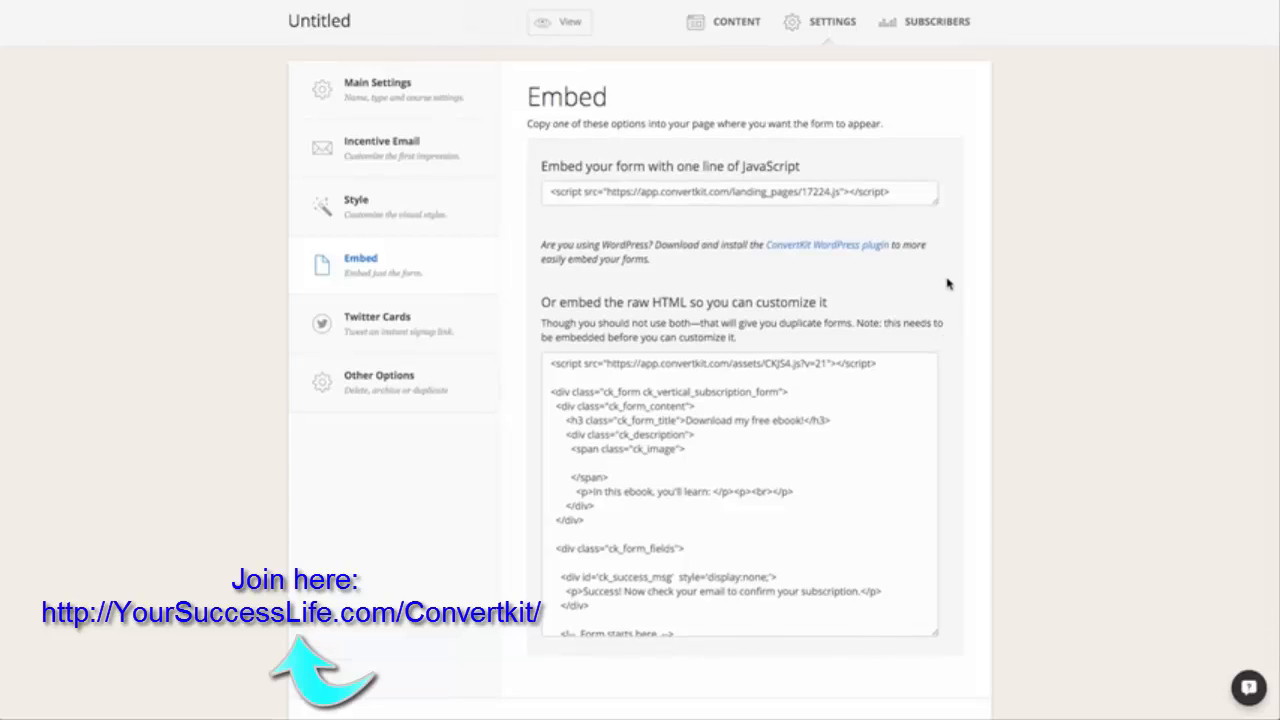
{"action": "triple_click", "coordinate": [871, 193]}
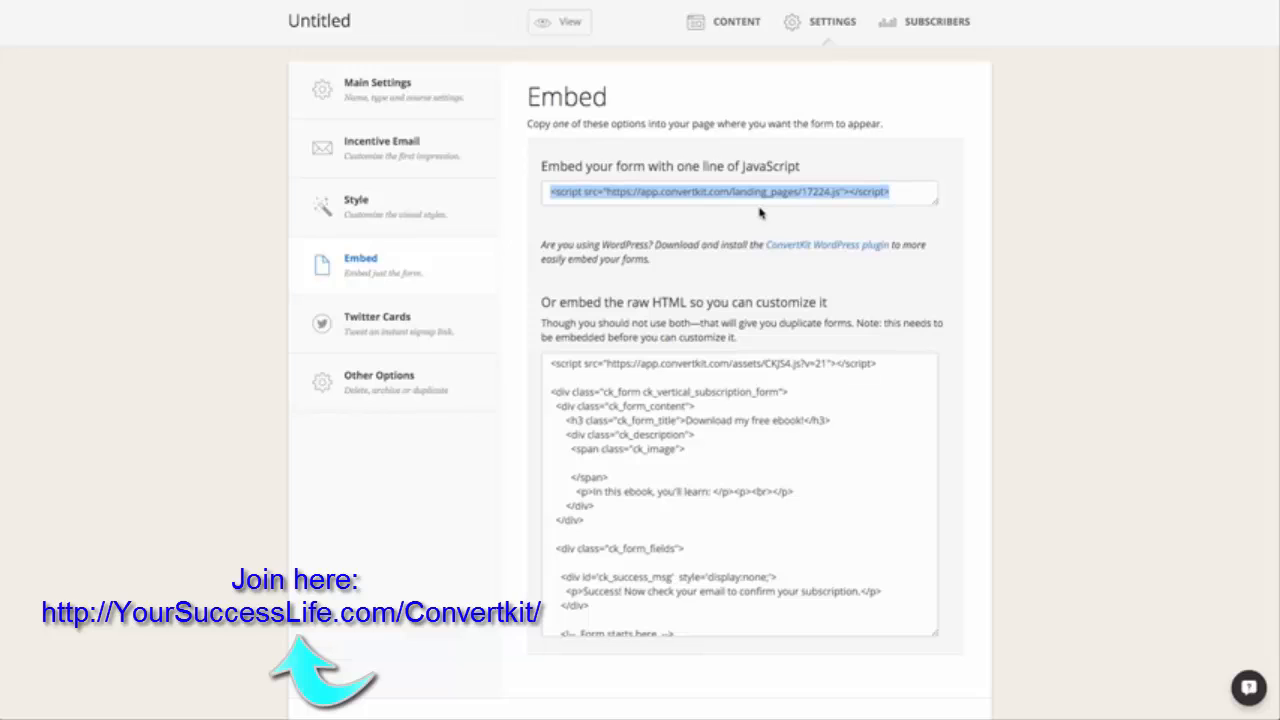
{"action": "scroll", "coordinate": [786, 463], "scroll_direction": "down", "scroll_amount": 2}
{"action": "scroll", "coordinate": [786, 463], "scroll_direction": "up", "scroll_amount": 2}
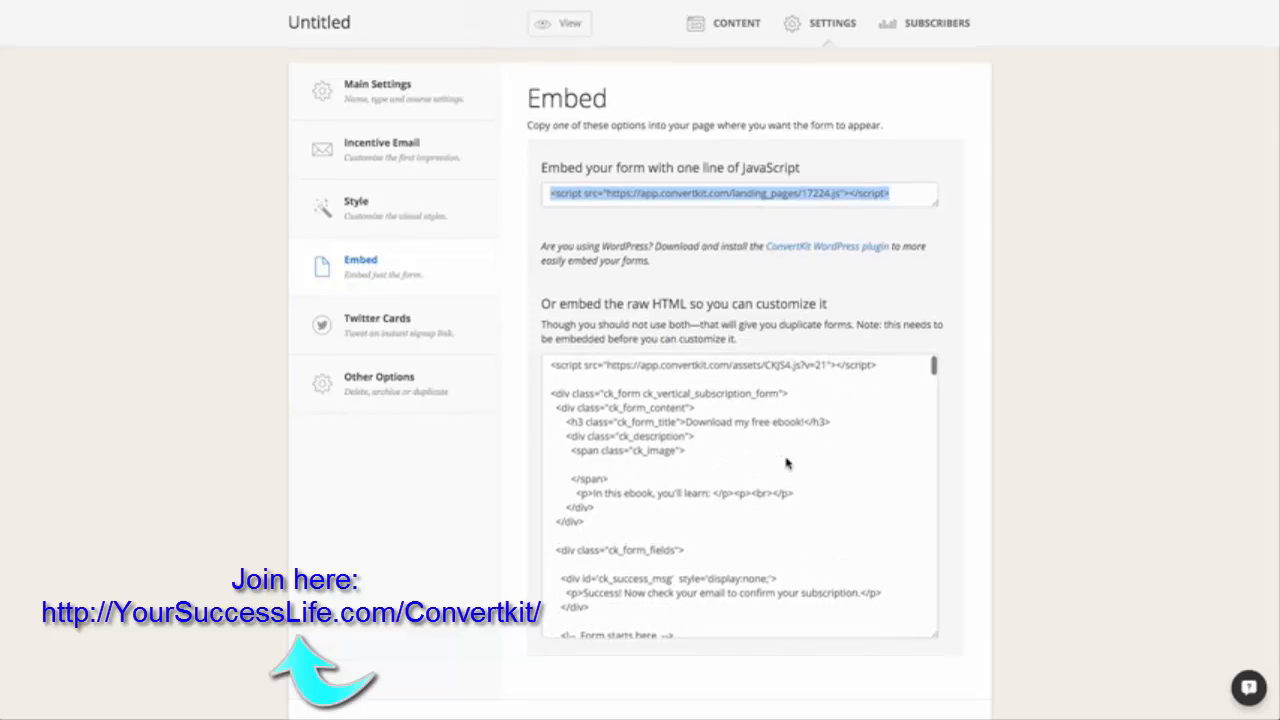
{"action": "left_click", "coordinate": [663, 511]}
{"action": "scroll", "coordinate": [694, 516], "scroll_direction": "down", "scroll_amount": 5}
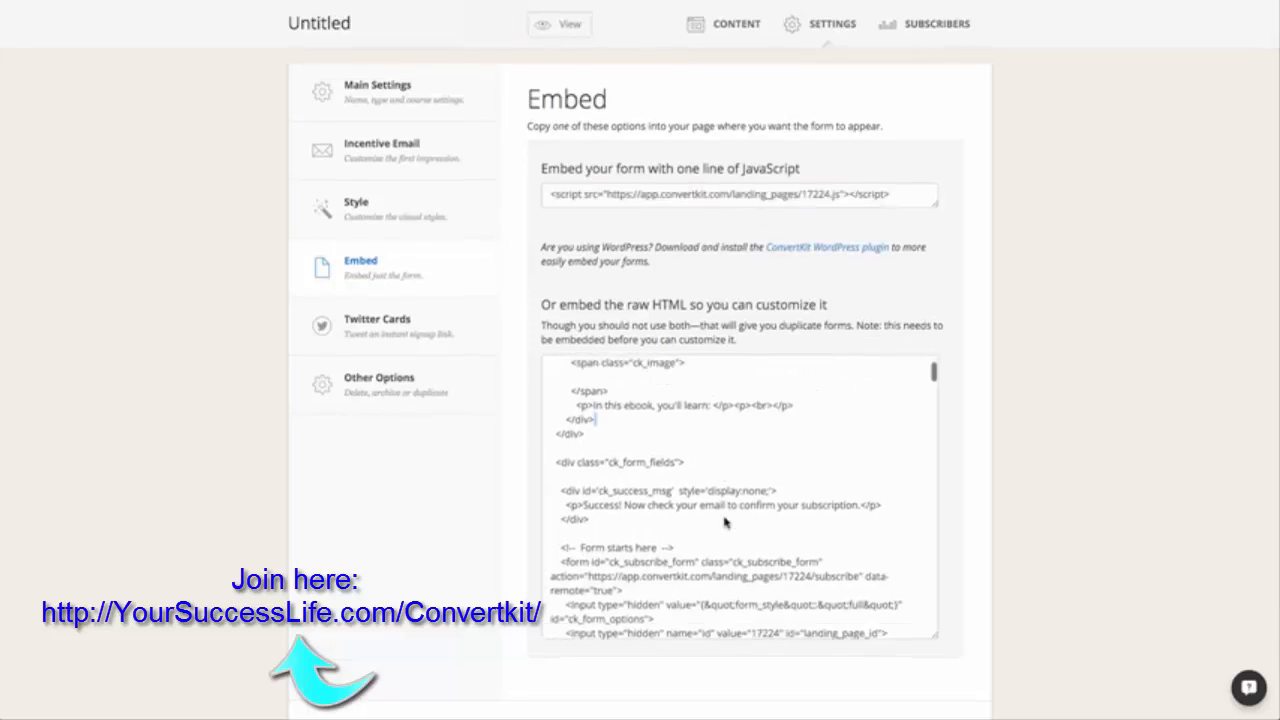
{"action": "scroll", "coordinate": [726, 522], "scroll_direction": "up", "scroll_amount": 6}
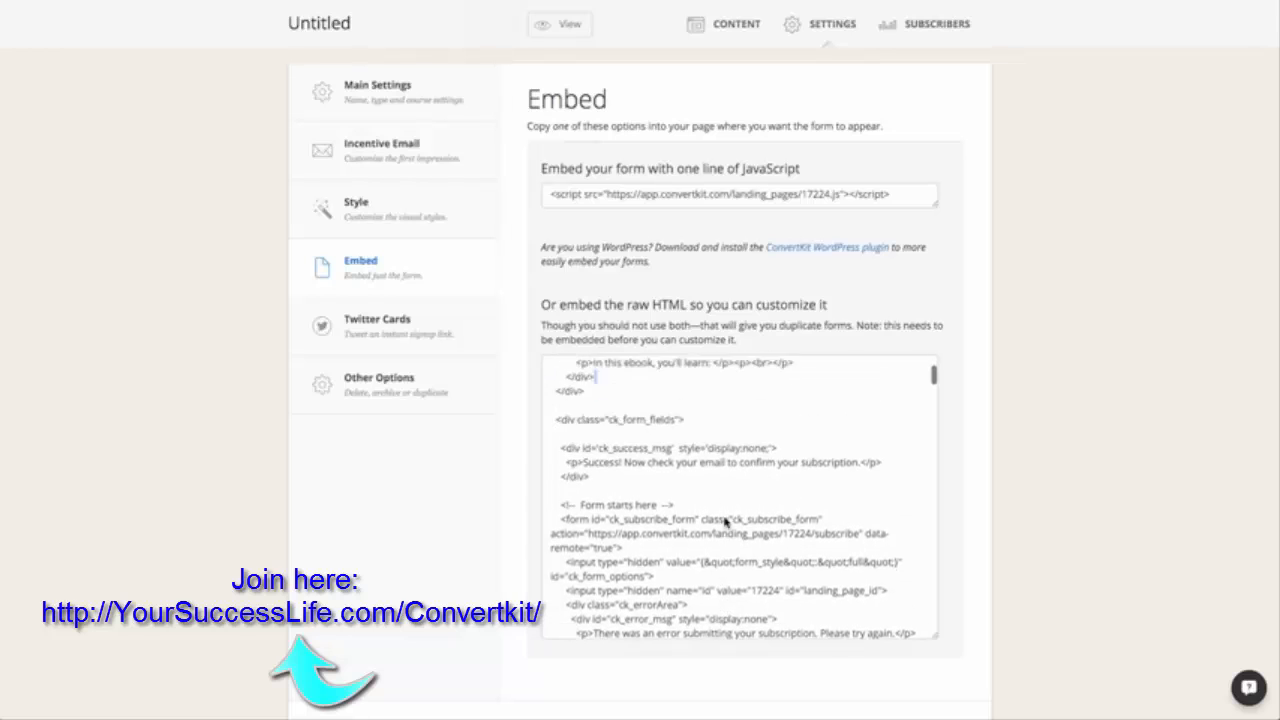
Review the Twitter Cards setup instructions and the form's duplicate, archive and delete options.
{"action": "left_click", "coordinate": [397, 378]}
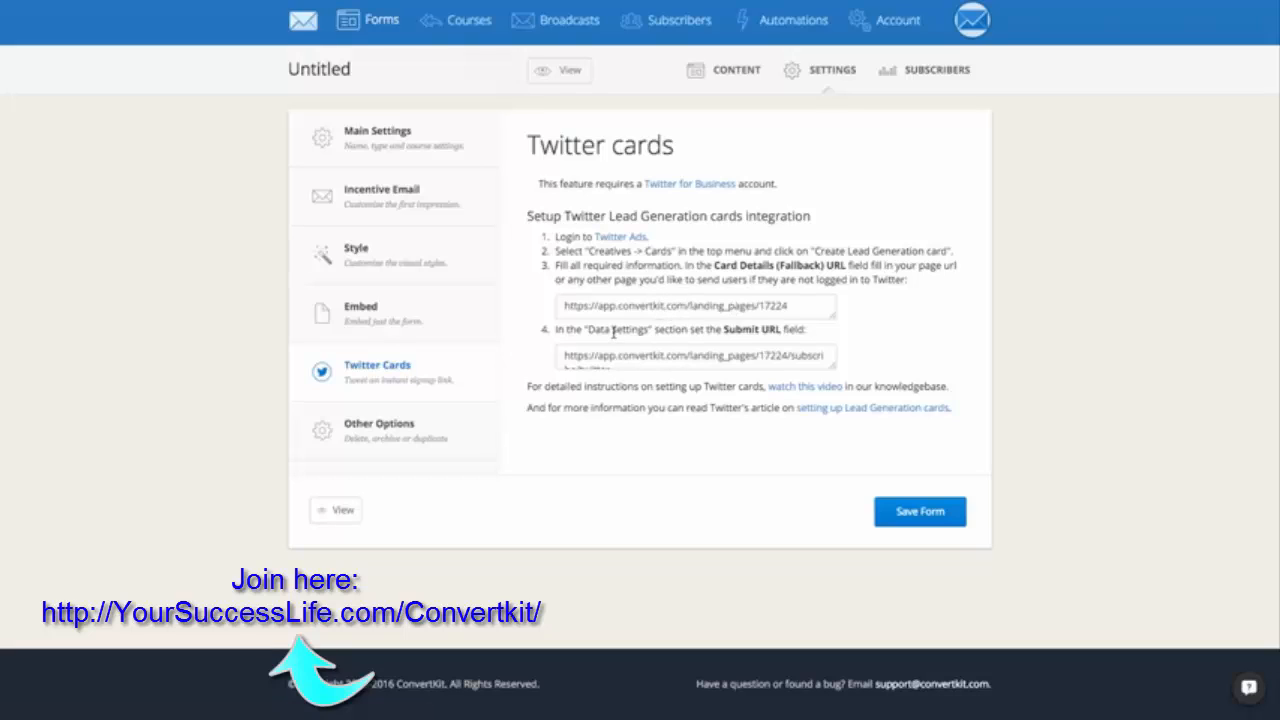
{"action": "left_click", "coordinate": [339, 449]}
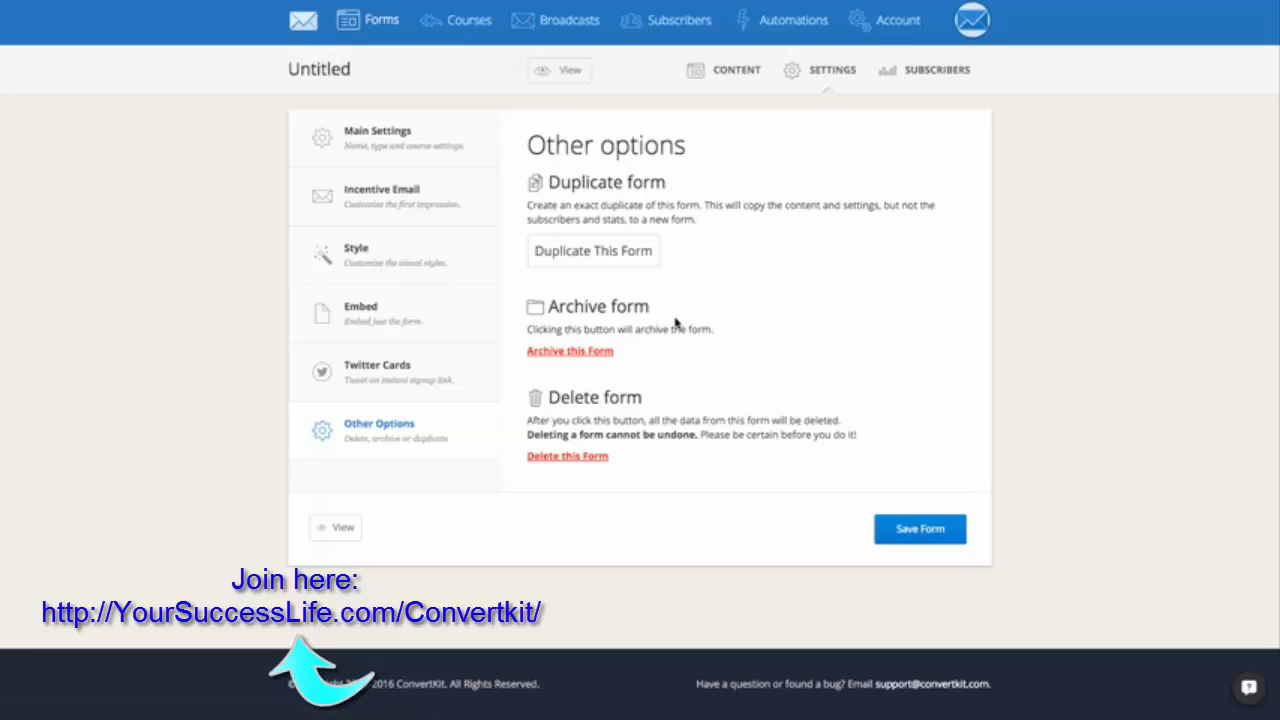
View the form's subscriber statistics, examine the campaign-name parameter for the landing page URL, and open the subscriber list.
{"action": "left_click", "coordinate": [904, 86]}
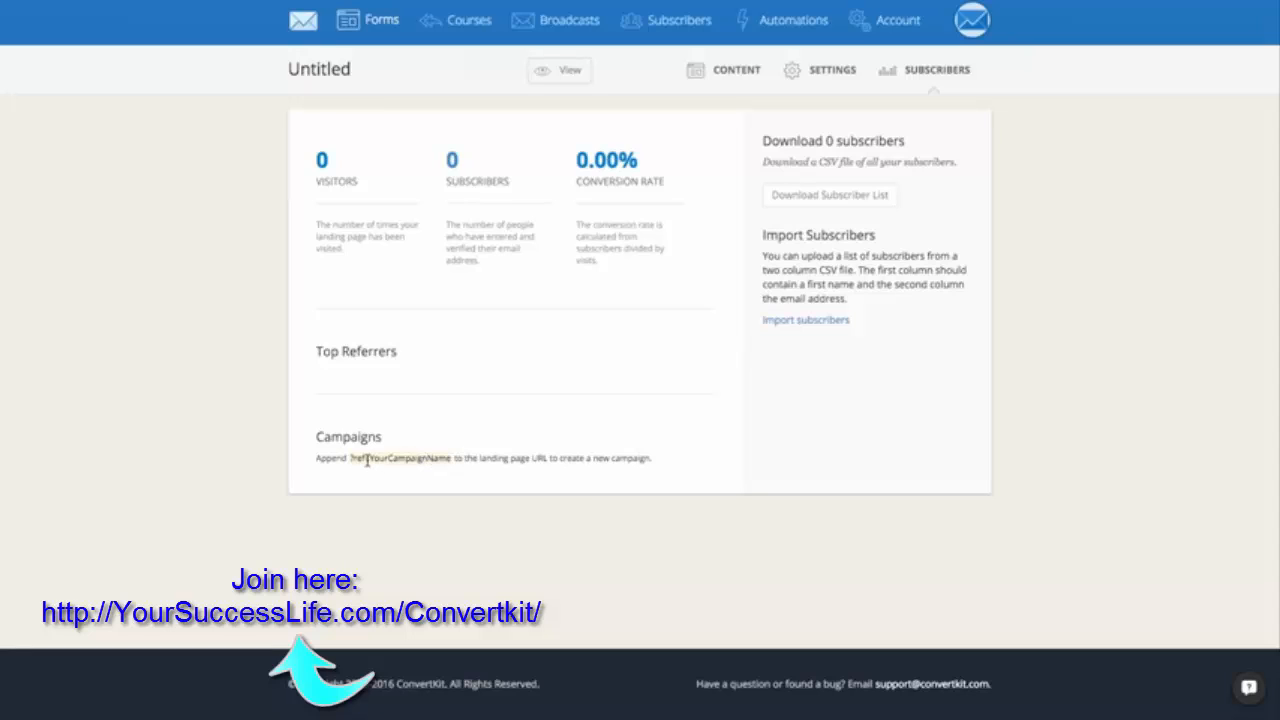
{"action": "left_click_drag", "start_coordinate": [370, 460], "coordinate": [457, 460]}
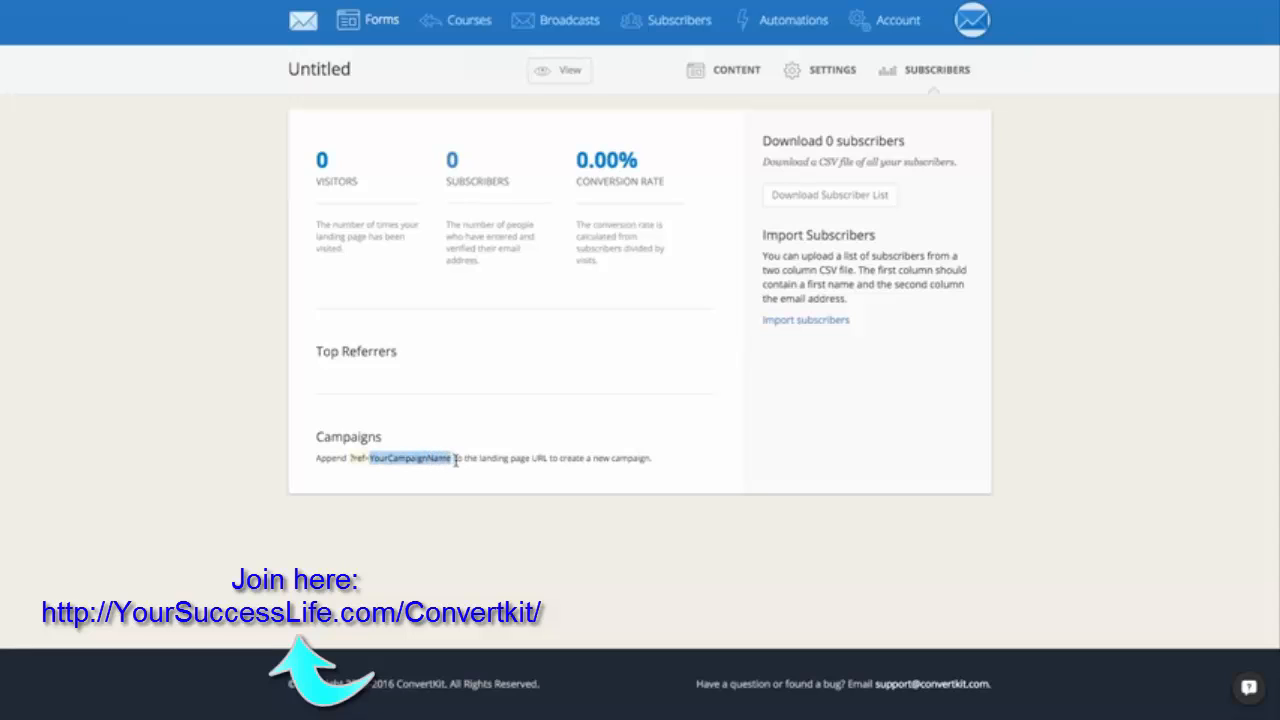
{"action": "left_click", "coordinate": [414, 483]}
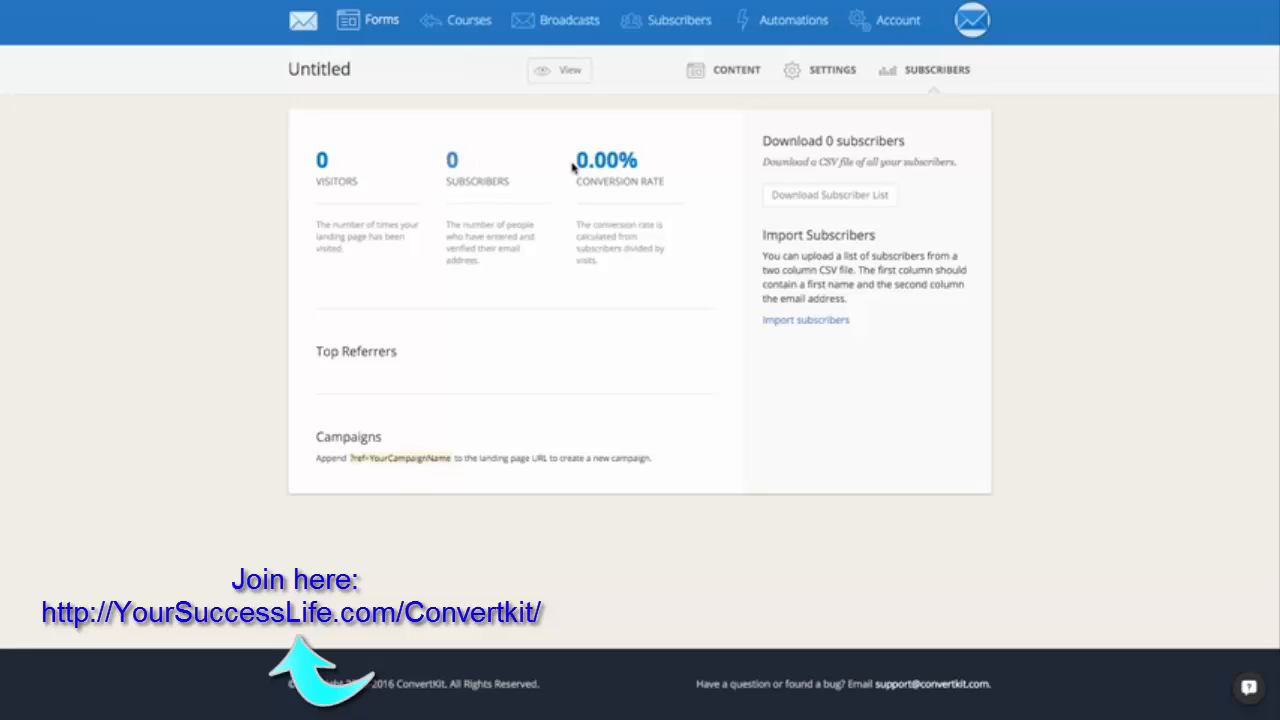
{"action": "left_click", "coordinate": [452, 163]}
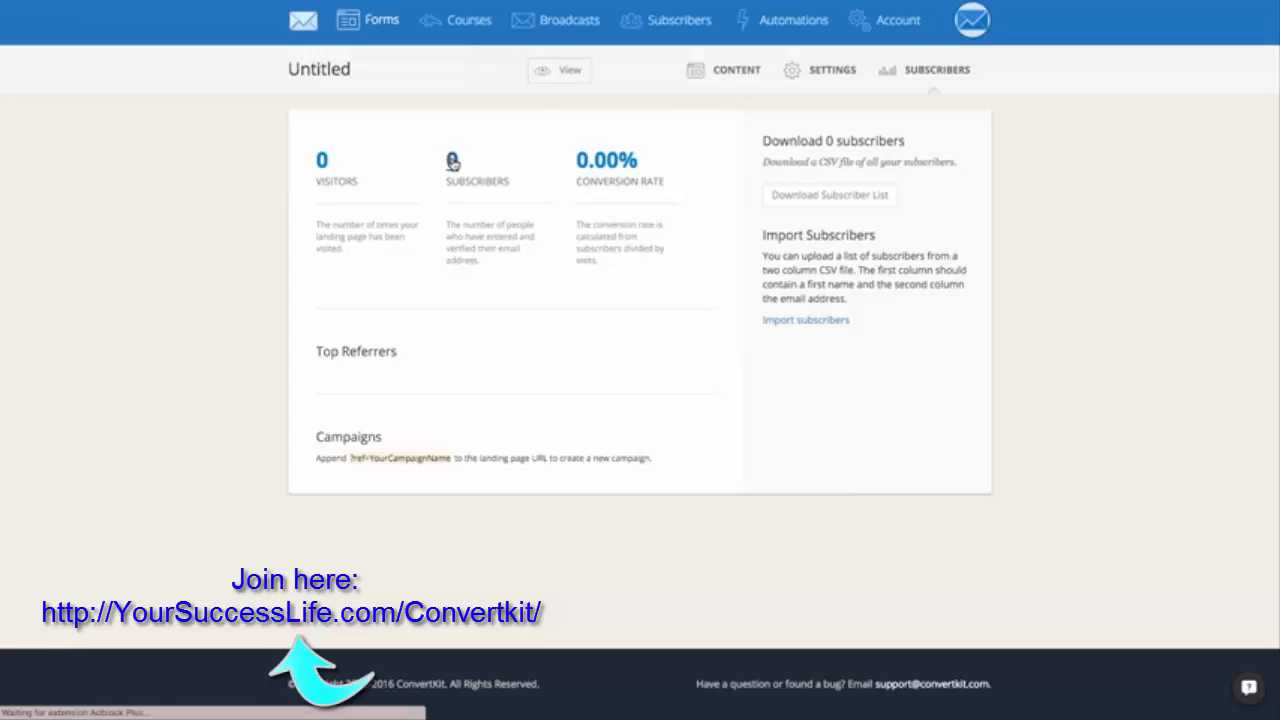